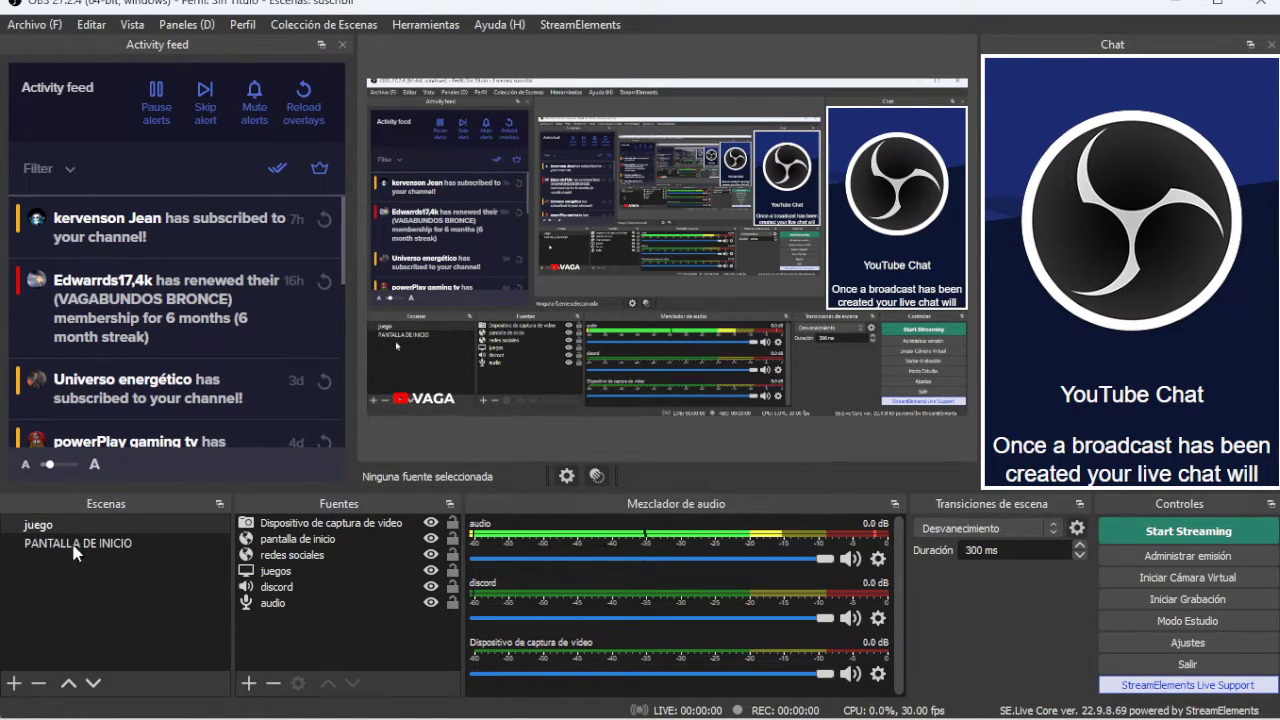
Add a new scene named PRUEBA 2
{"action": "left_click", "coordinate": [13, 683]}
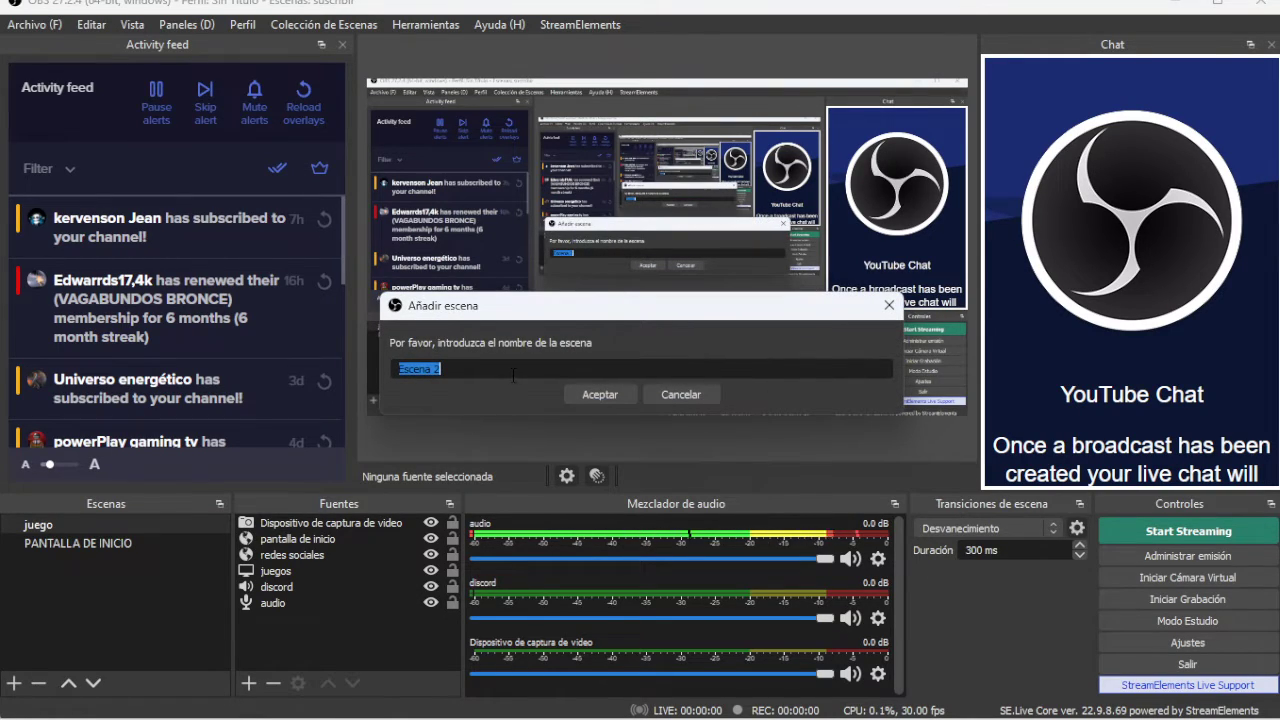
{"action": "type", "text": "PRUEBA 2"}
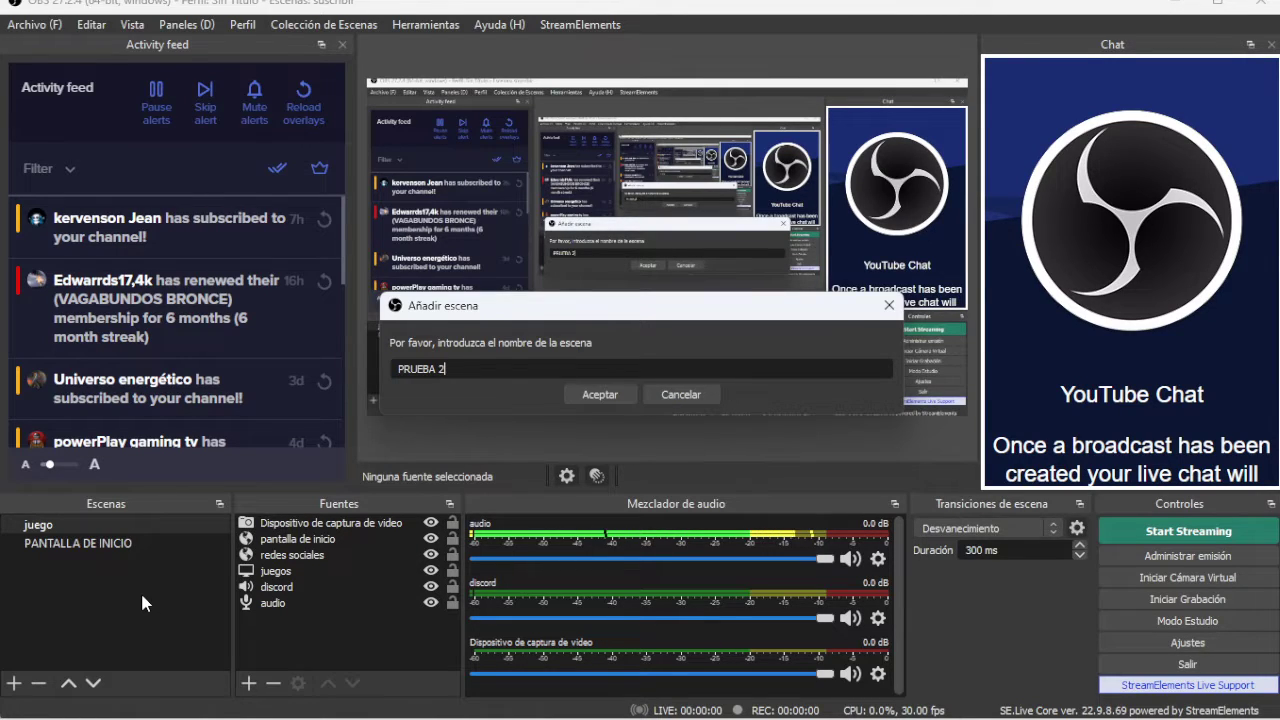
{"action": "left_click", "coordinate": [600, 394]}
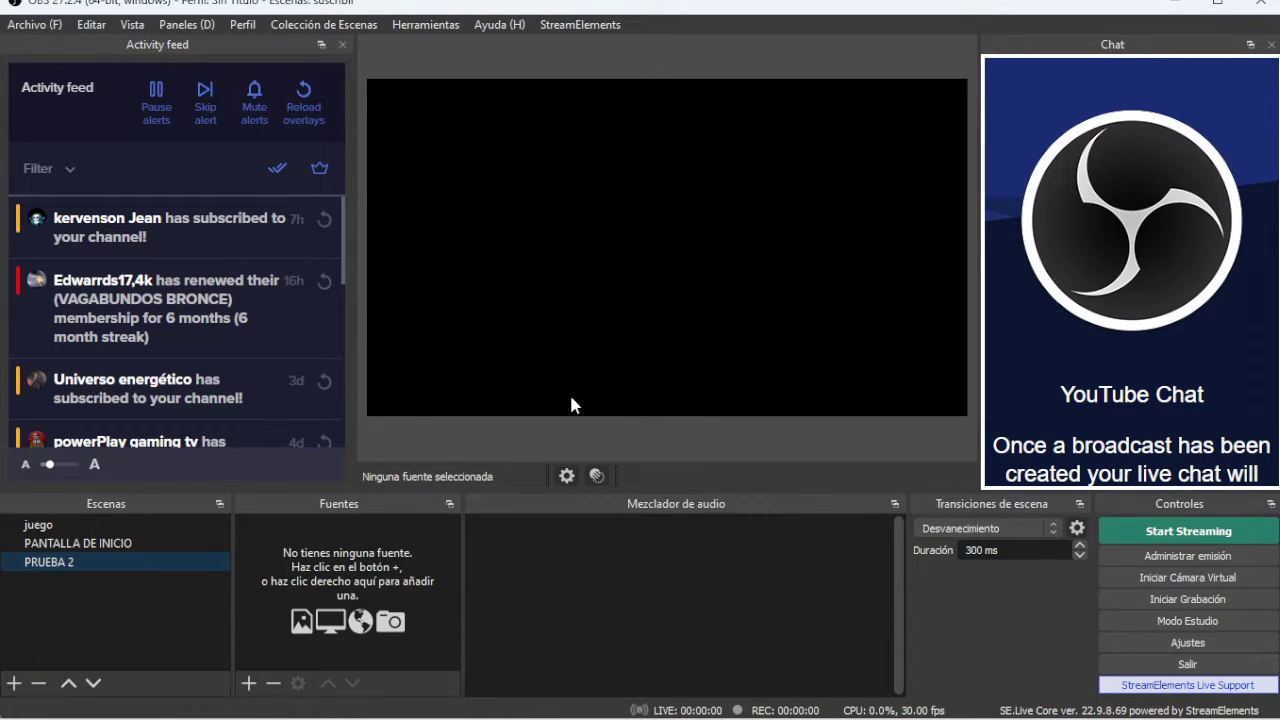
Add a new image source named PRUEBA 1 to the PRUEBA 2 scene
{"action": "left_click", "coordinate": [248, 684]}
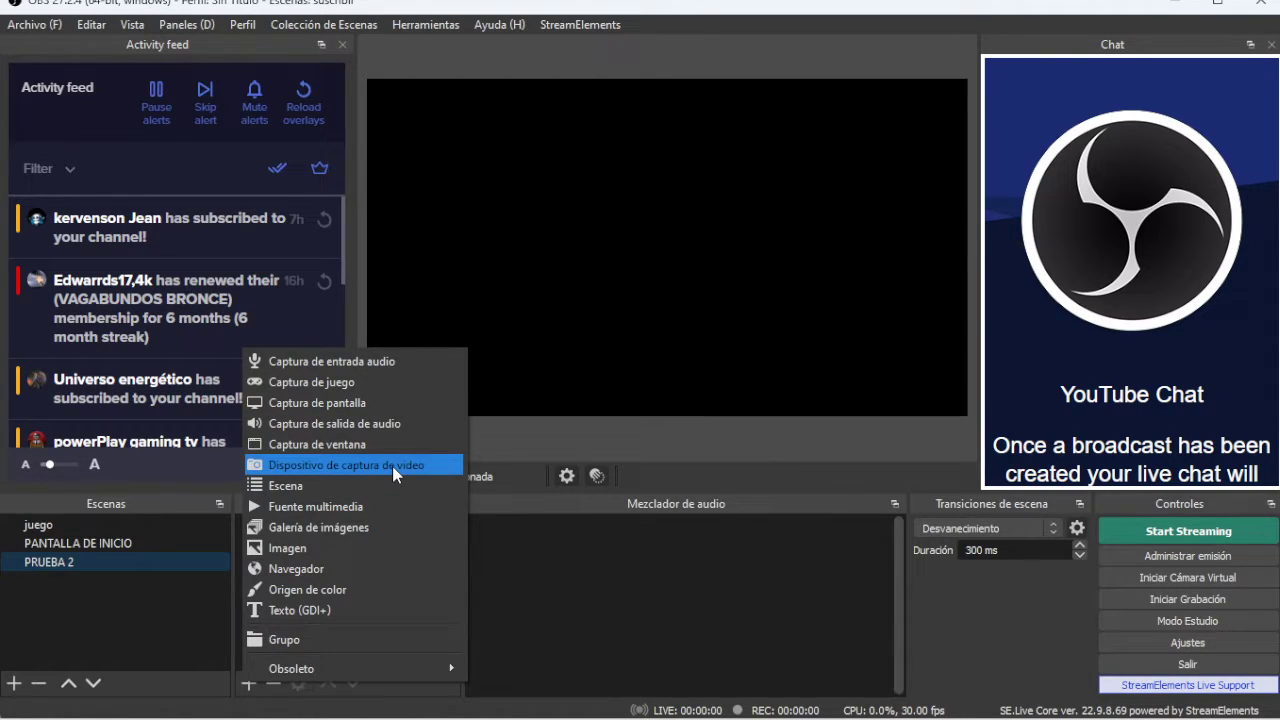
{"action": "left_click", "coordinate": [358, 549]}
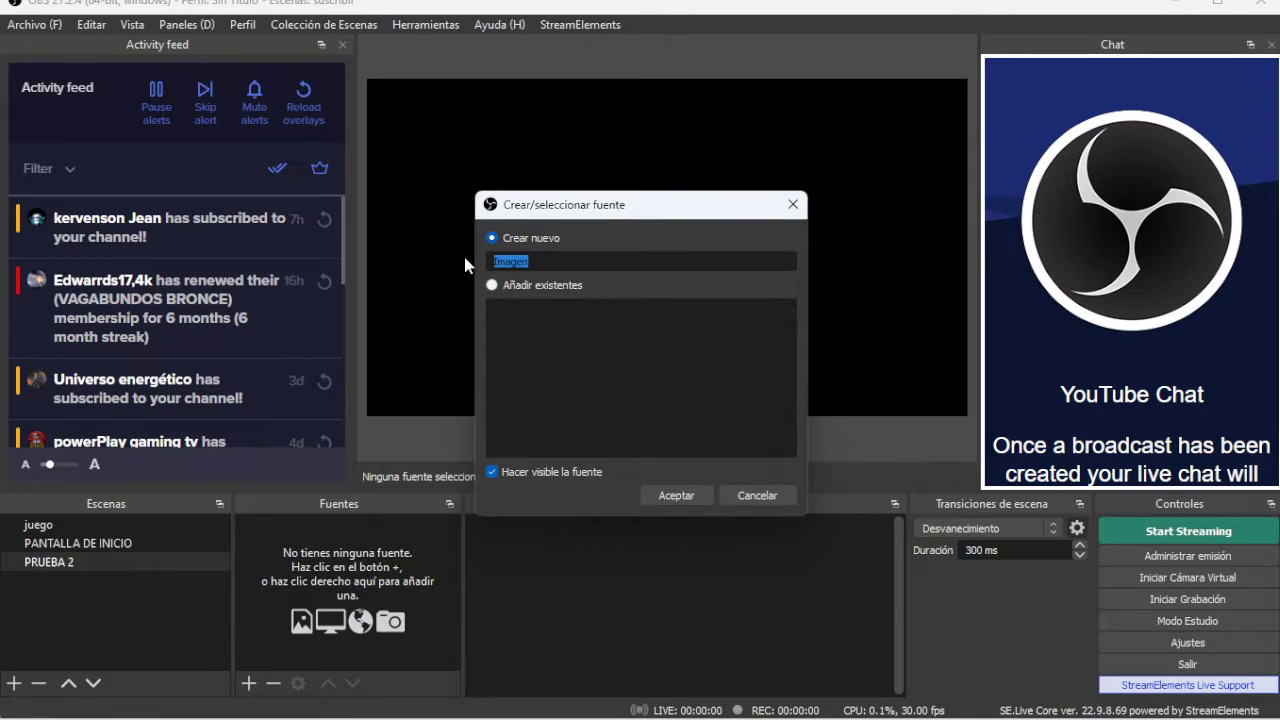
{"action": "type", "text": "PRUEBA 2"}
{"action": "key", "text": "BackSpace"}
{"action": "type", "text": "1"}
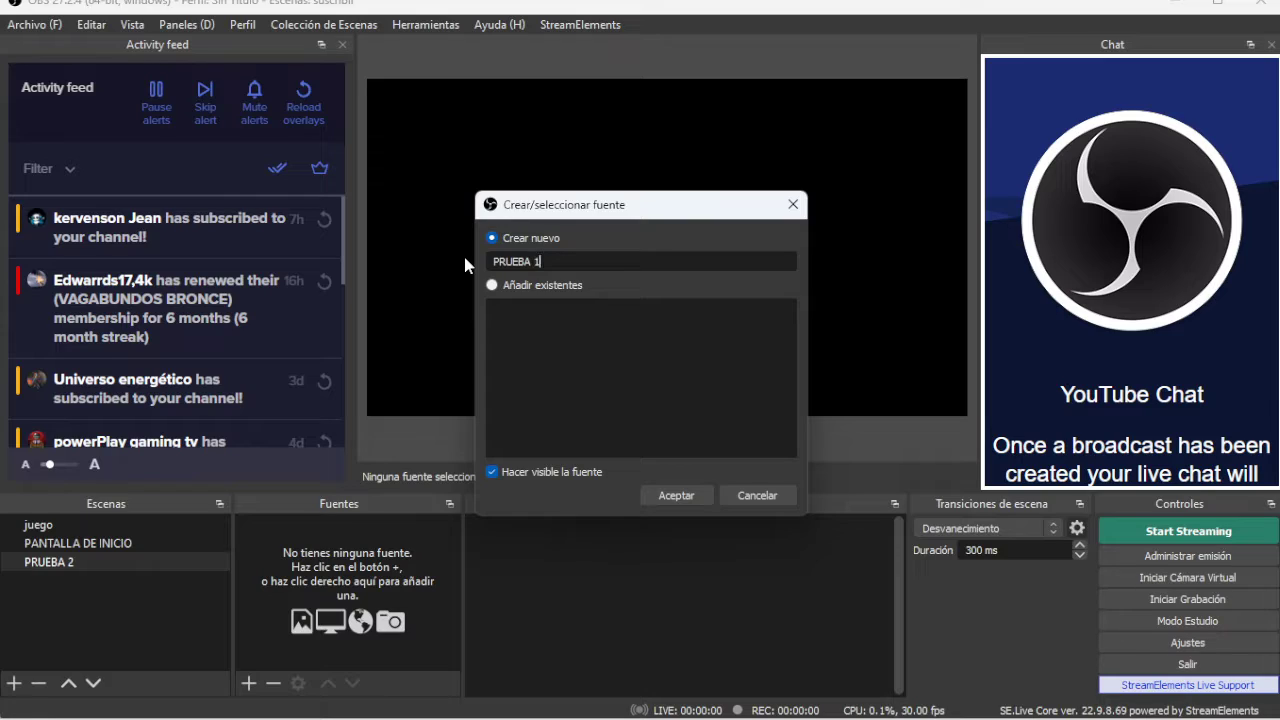
{"action": "left_click", "coordinate": [678, 495]}
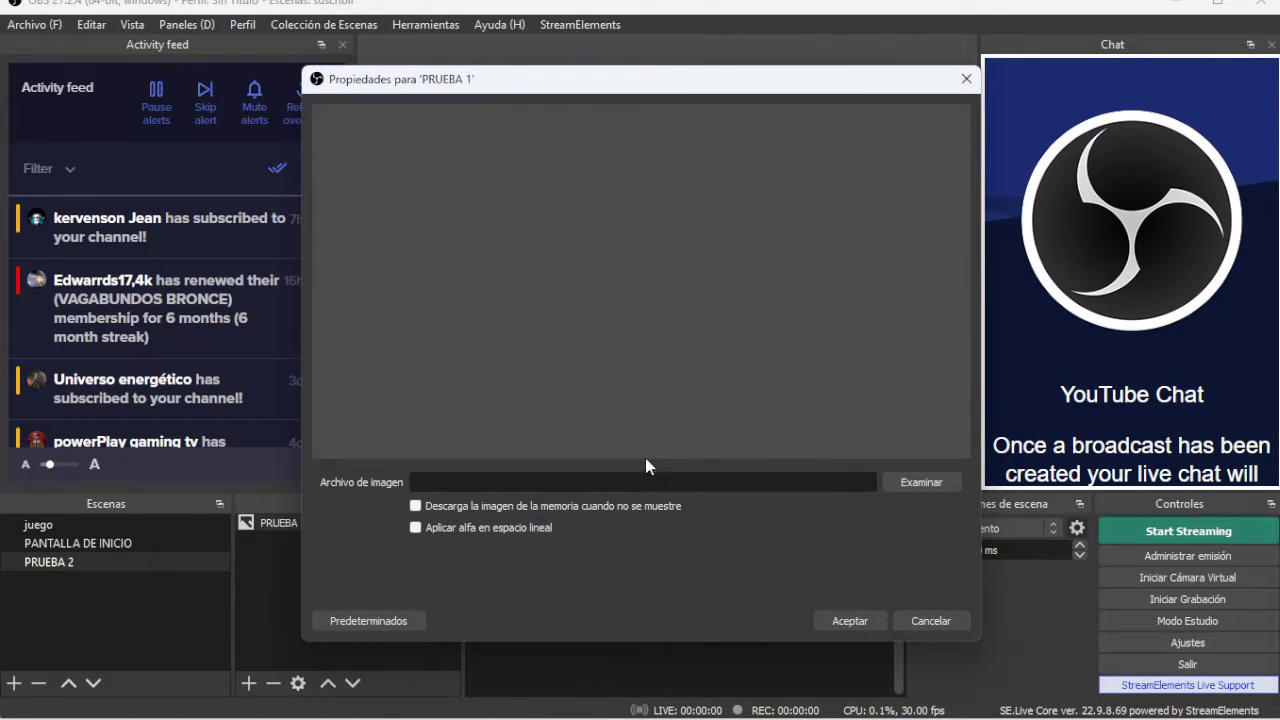
Load Photo_1651203519319.png from the BORRAR folder on drive F: as the image file for PRUEBA 1
{"action": "left_click", "coordinate": [924, 485]}
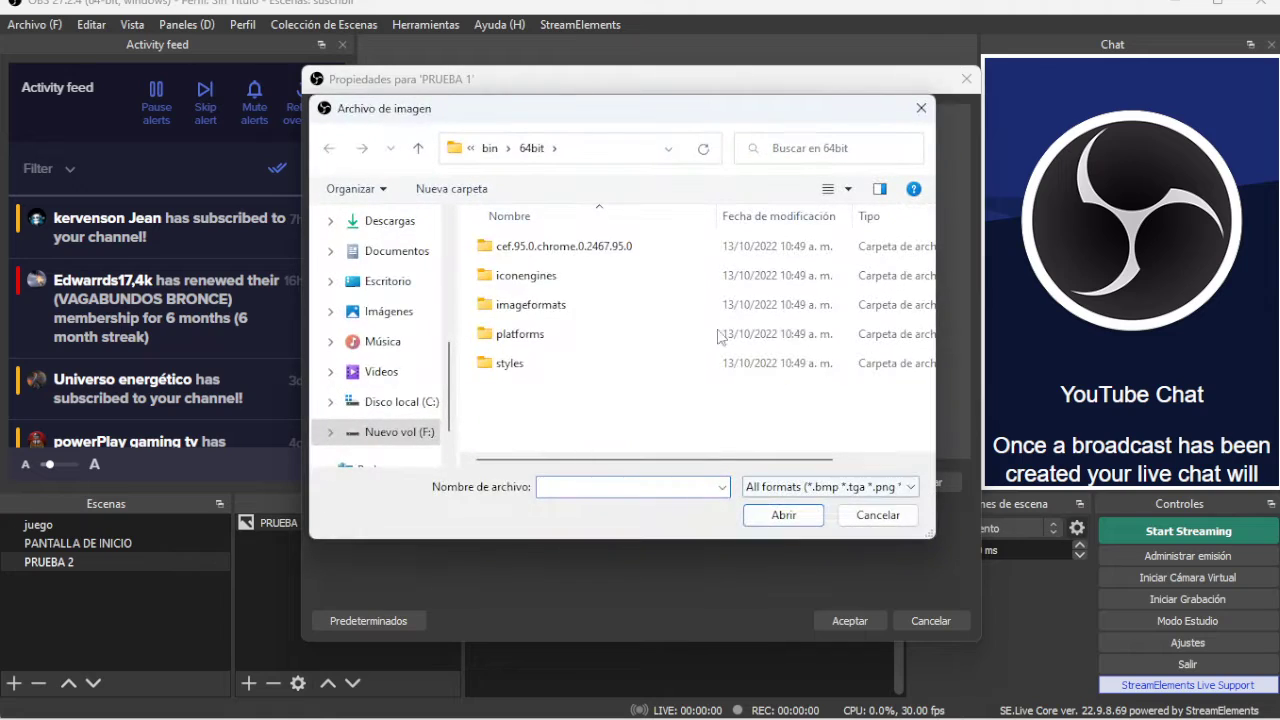
{"action": "left_click", "coordinate": [397, 441]}
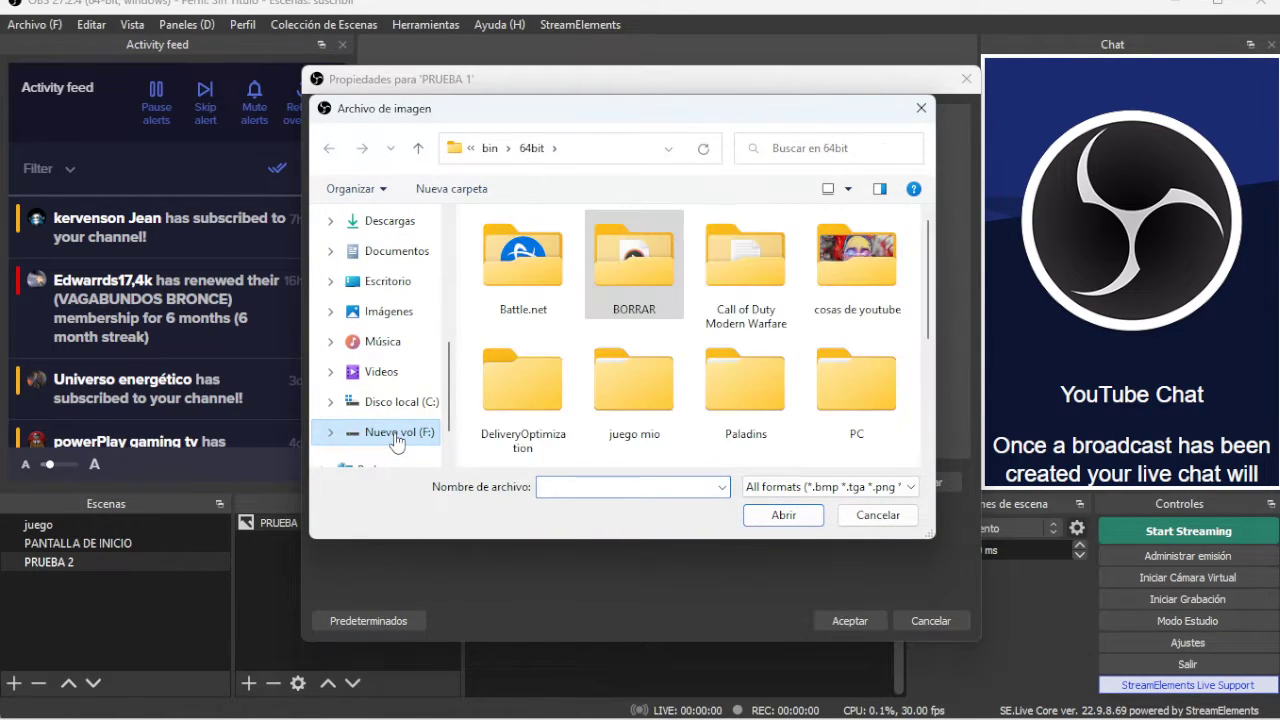
{"action": "double_click", "coordinate": [634, 314]}
{"action": "scroll", "coordinate": [640, 333], "scroll_direction": "down", "scroll_amount": 1}
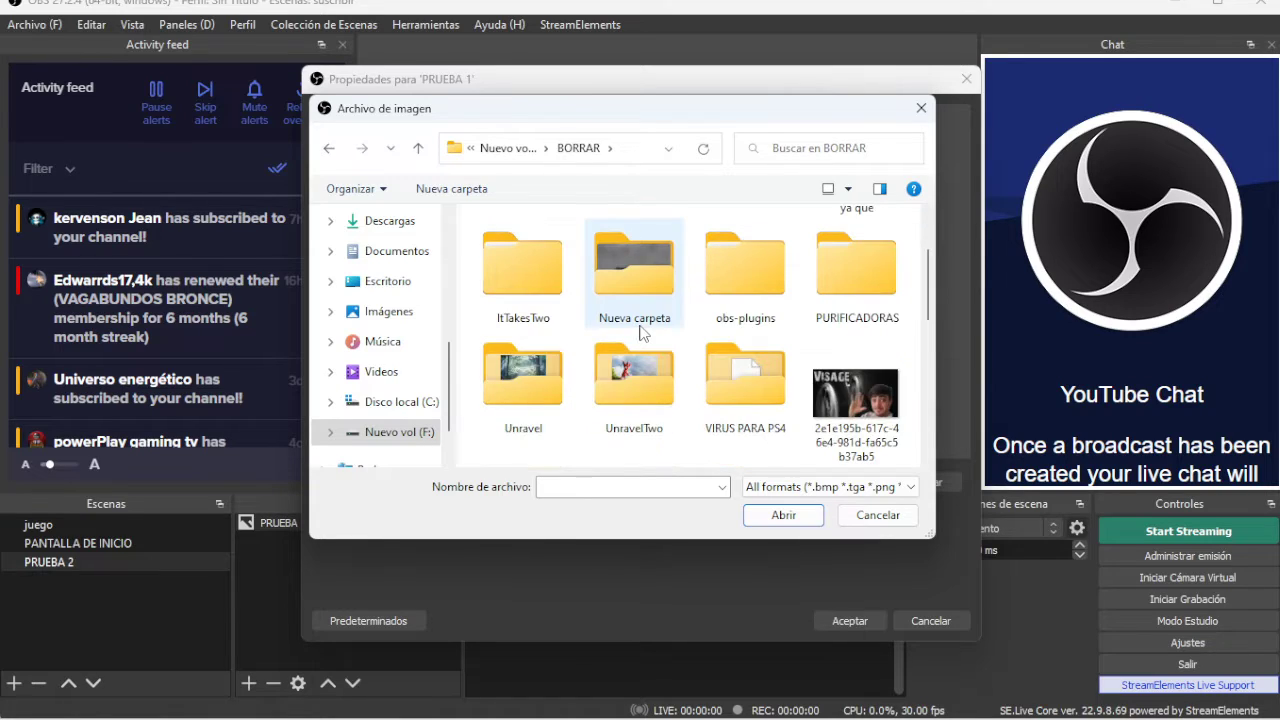
{"action": "scroll", "coordinate": [640, 333], "scroll_direction": "down", "scroll_amount": 2}
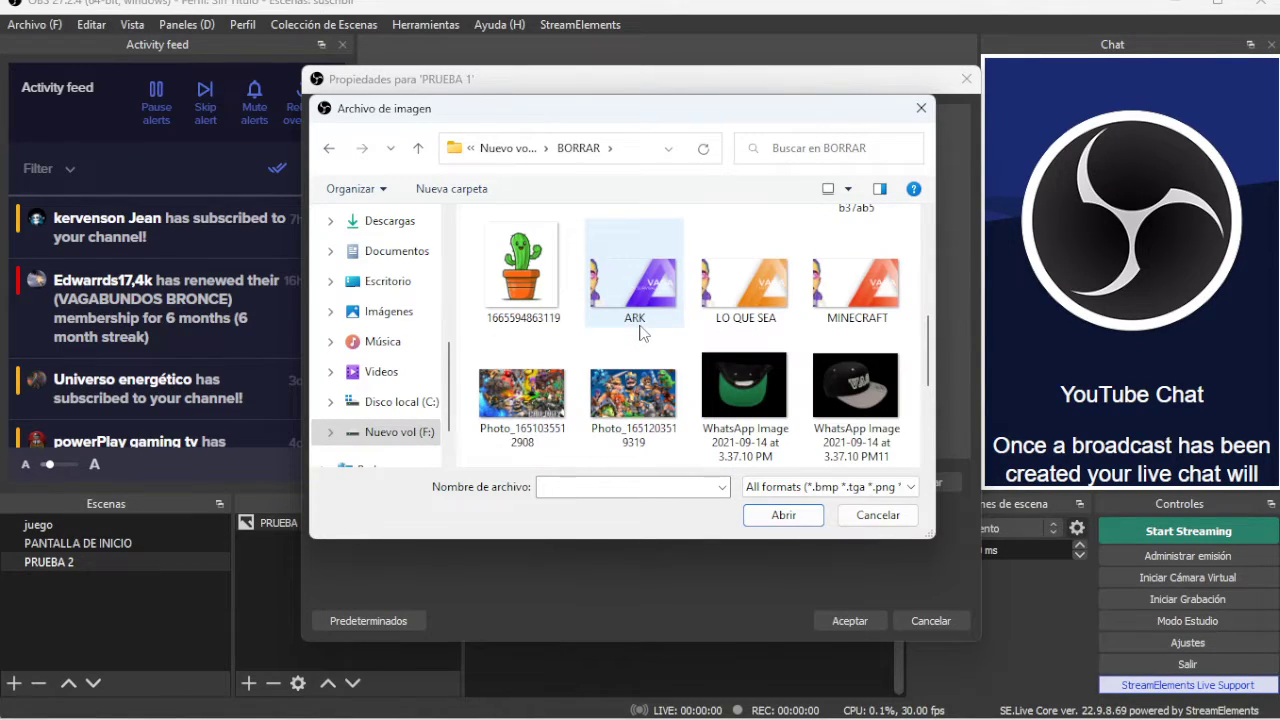
{"action": "left_click", "coordinate": [632, 398]}
{"action": "left_click", "coordinate": [778, 522]}
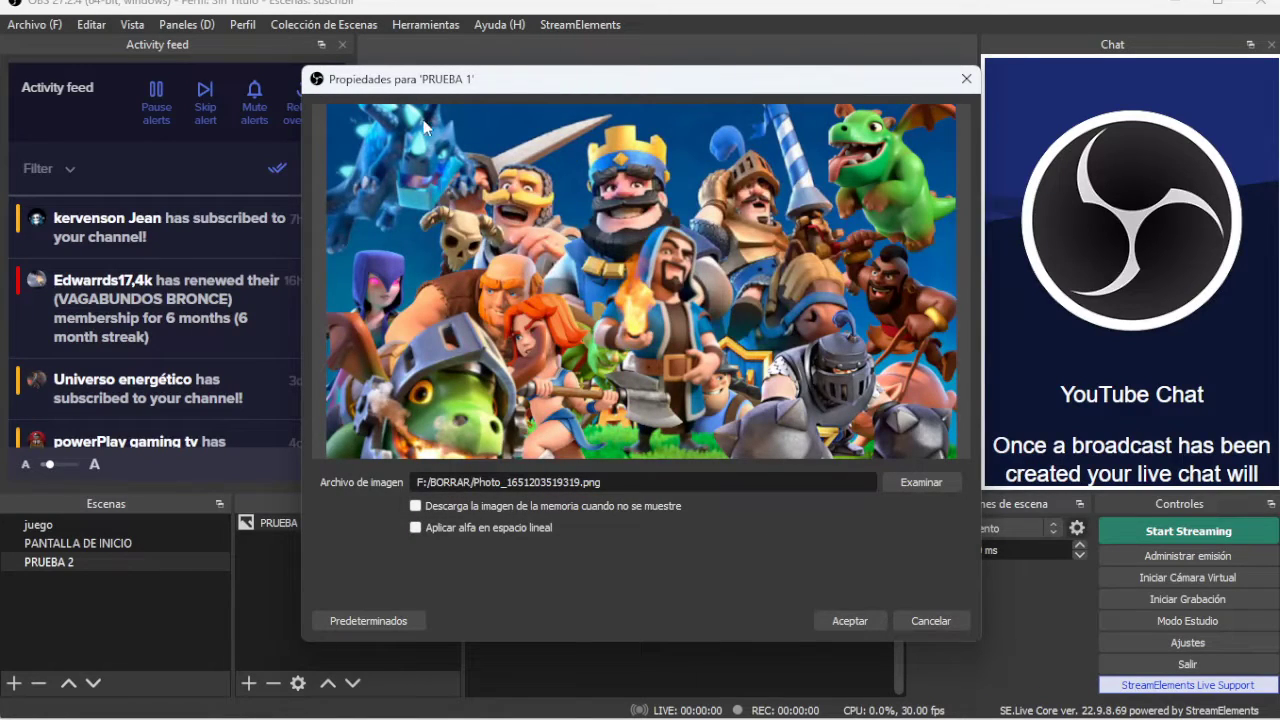
{"action": "left_click", "coordinate": [850, 620]}
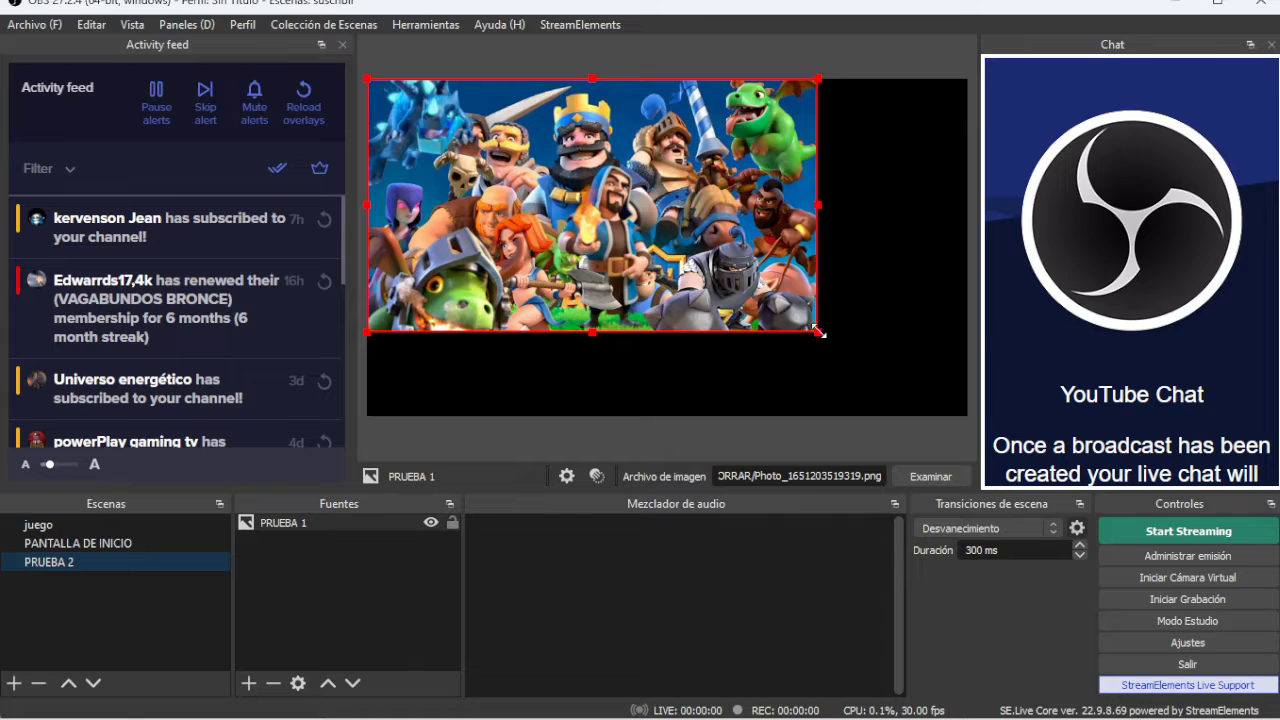
Try resizing the image freehand in the preview, enlarging it to the full canvas, shrinking it and flattening it
{"action": "left_click_drag", "start_coordinate": [817, 333], "coordinate": [963, 397]}
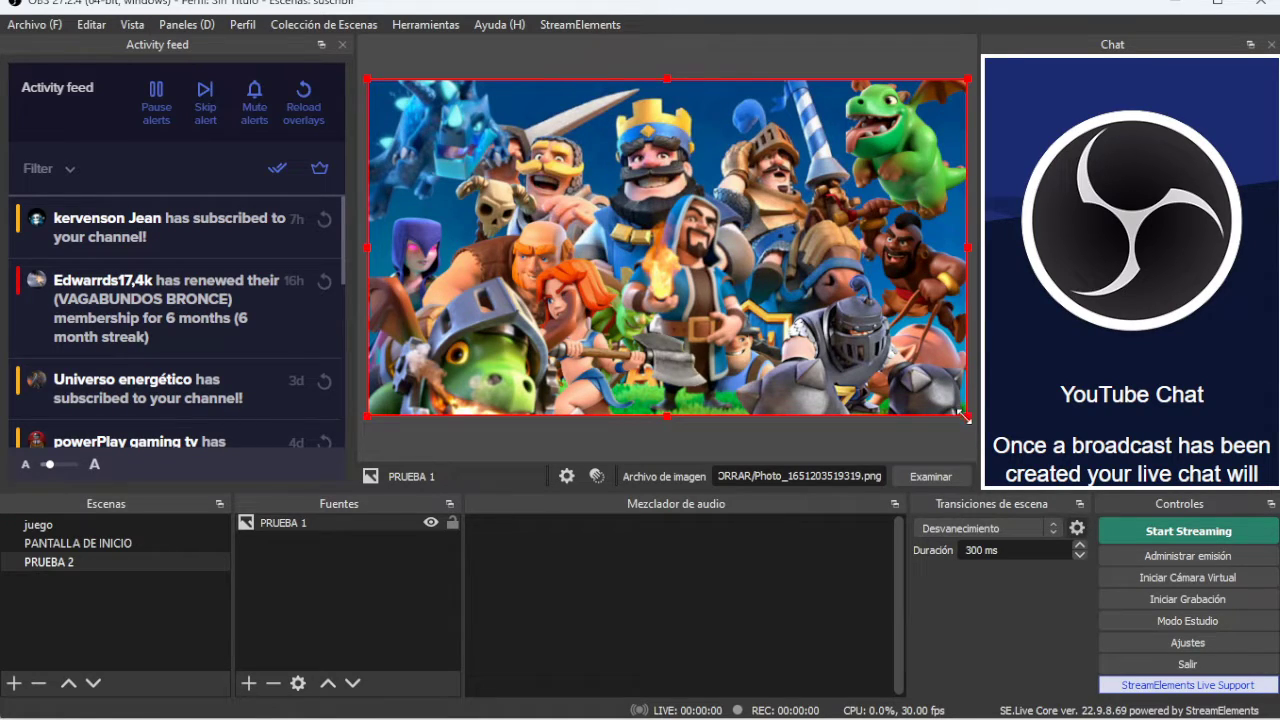
{"action": "left_click_drag", "start_coordinate": [966, 418], "coordinate": [795, 318]}
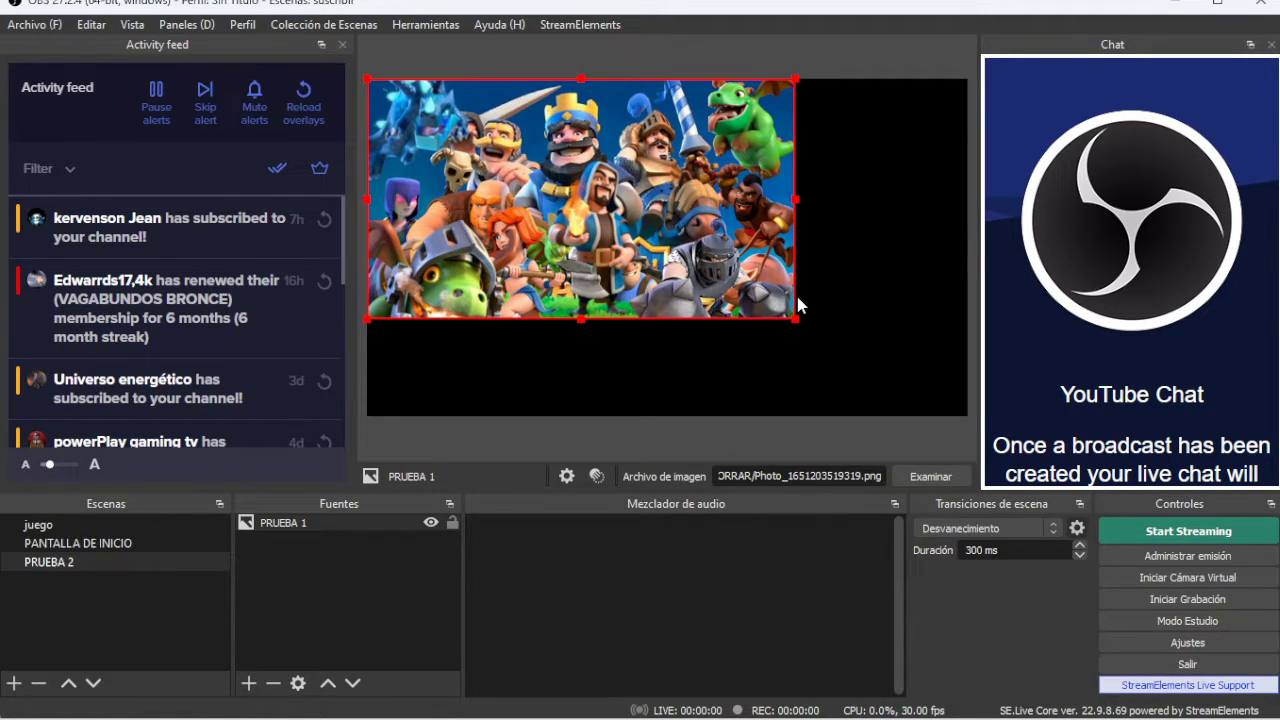
{"action": "left_click_drag", "start_coordinate": [797, 320], "coordinate": [787, 228]}
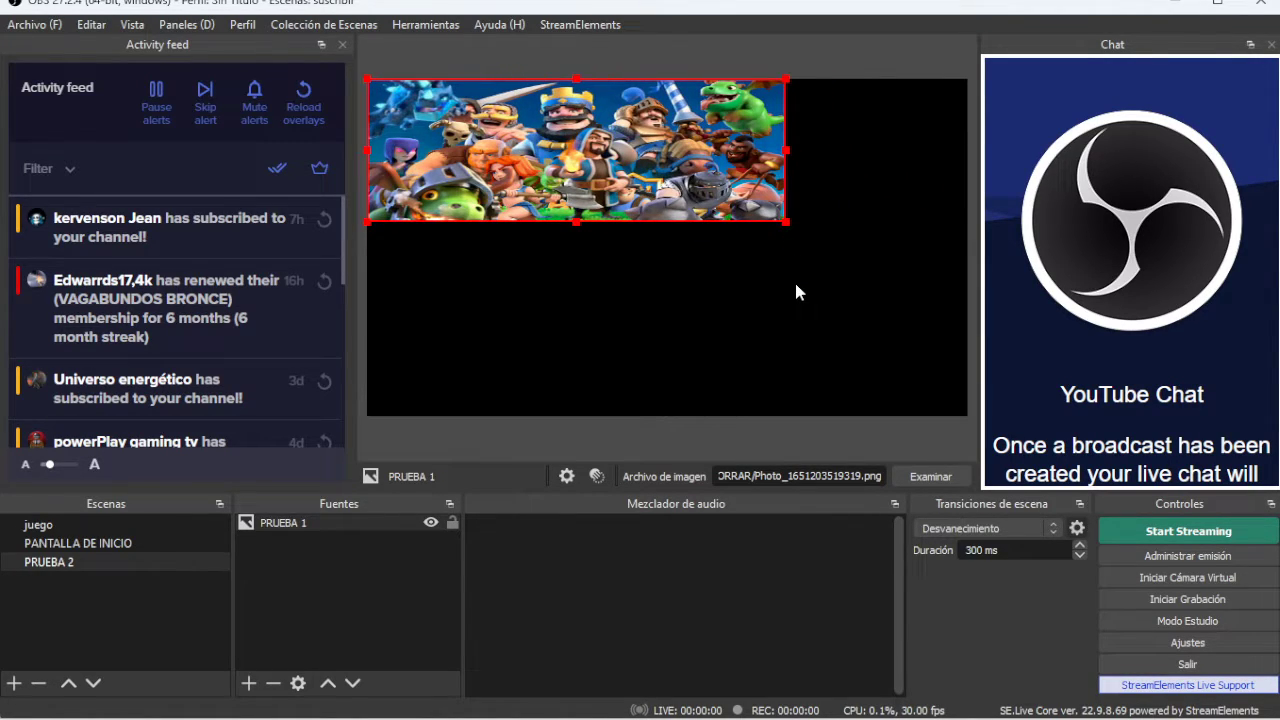
Reset the image's transform, fit it to the full canvas and deselect it
{"action": "key", "text": "ctrl+r"}
{"action": "key", "text": "ctrl+f"}
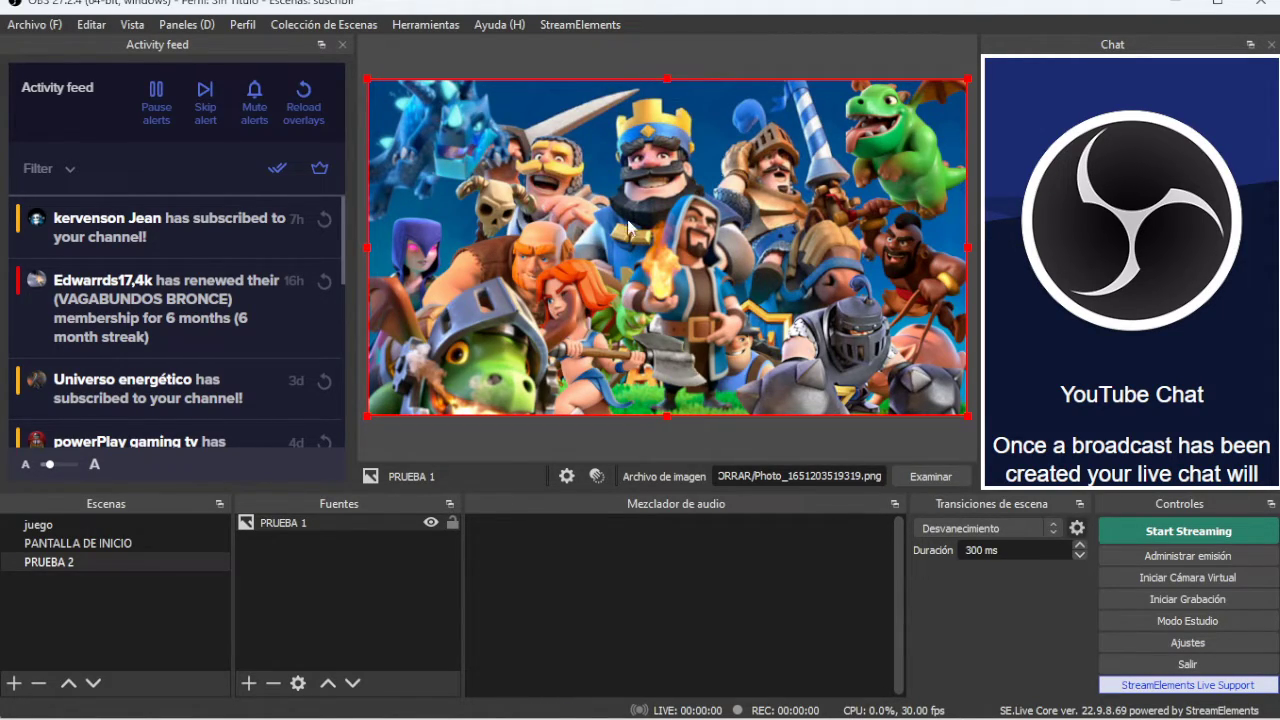
{"action": "left_click", "coordinate": [914, 440]}
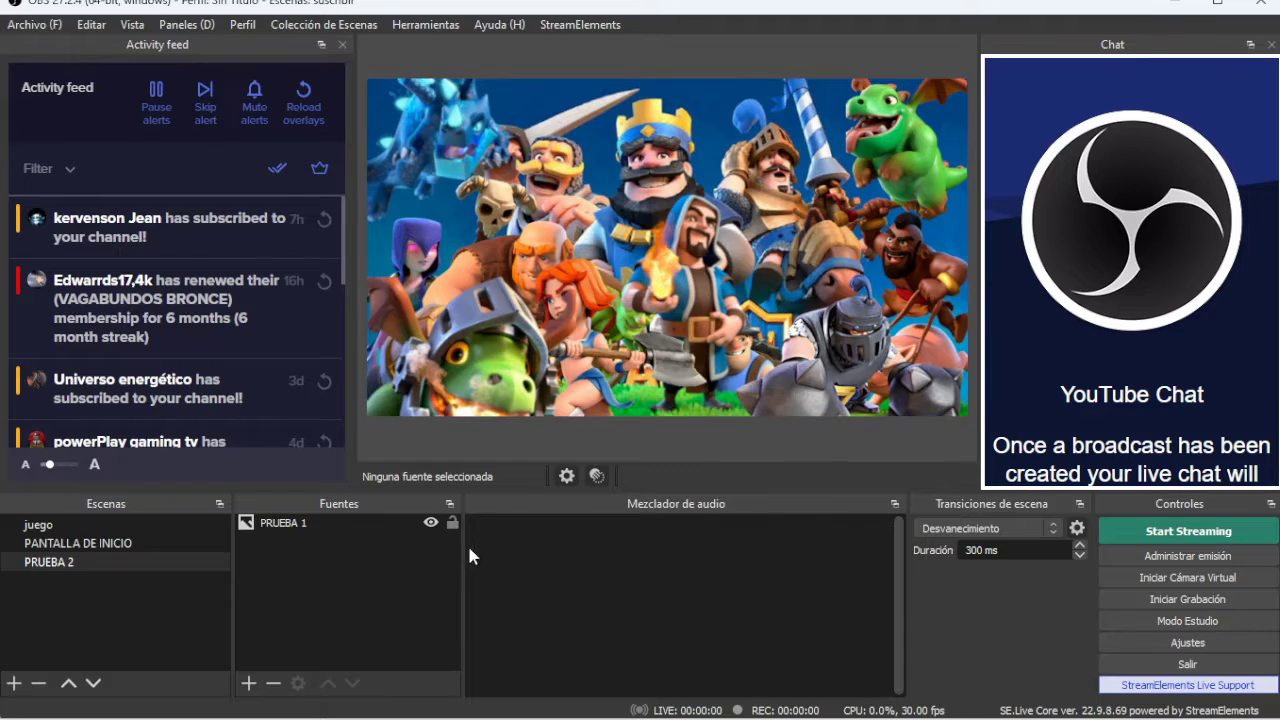
Add the existing Dispositivo de captura de video source to the scene and accept its properties with UVC Camera as the device
{"action": "left_click", "coordinate": [247, 688]}
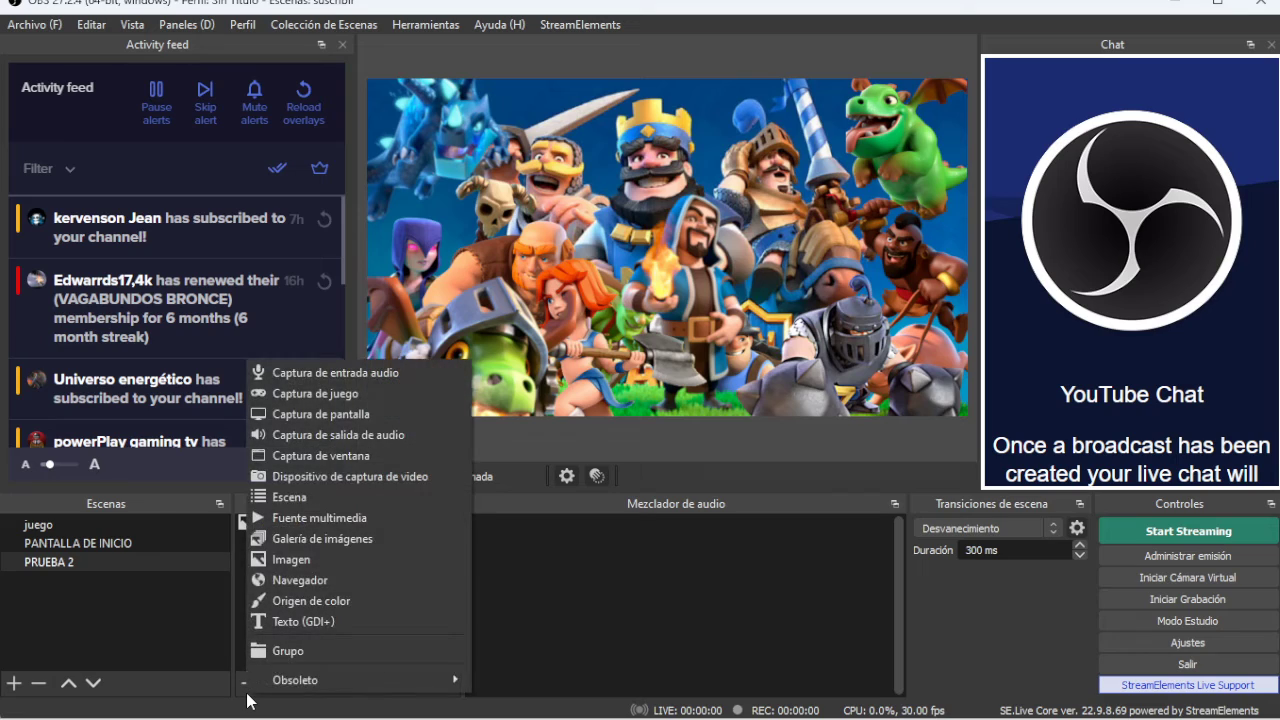
{"action": "left_click", "coordinate": [384, 475]}
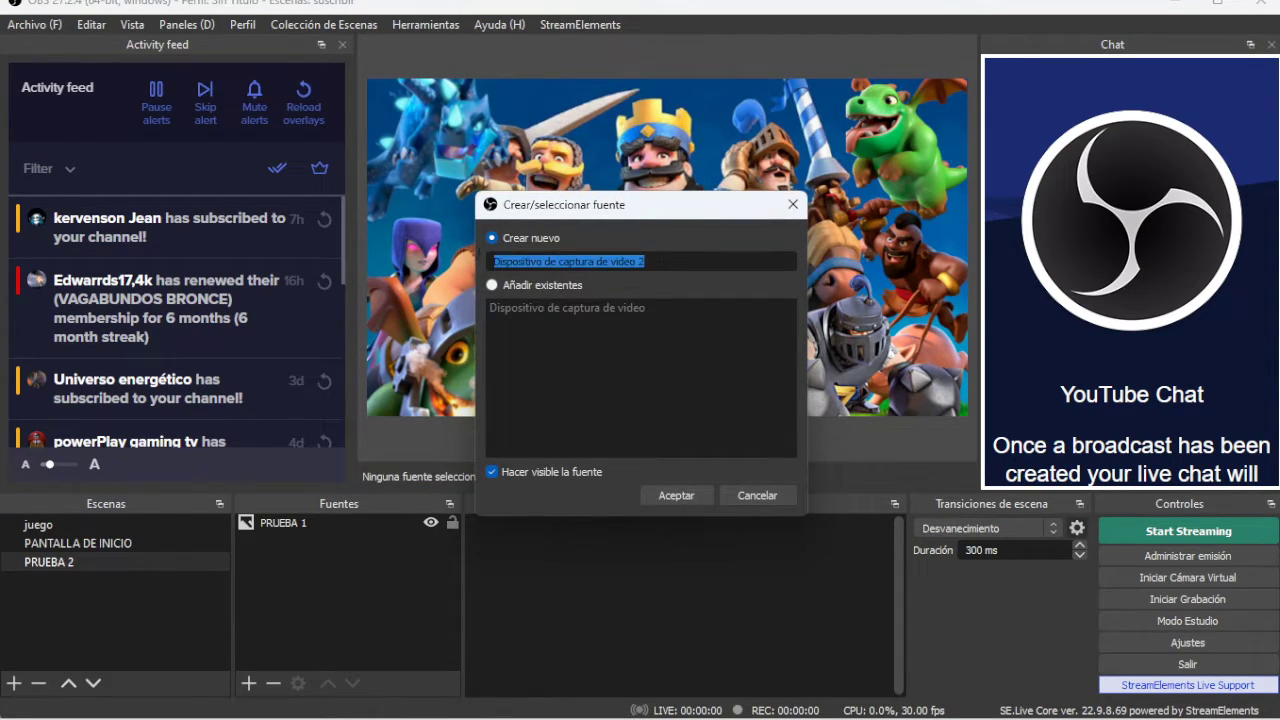
{"action": "type", "text": "CAMARA"}
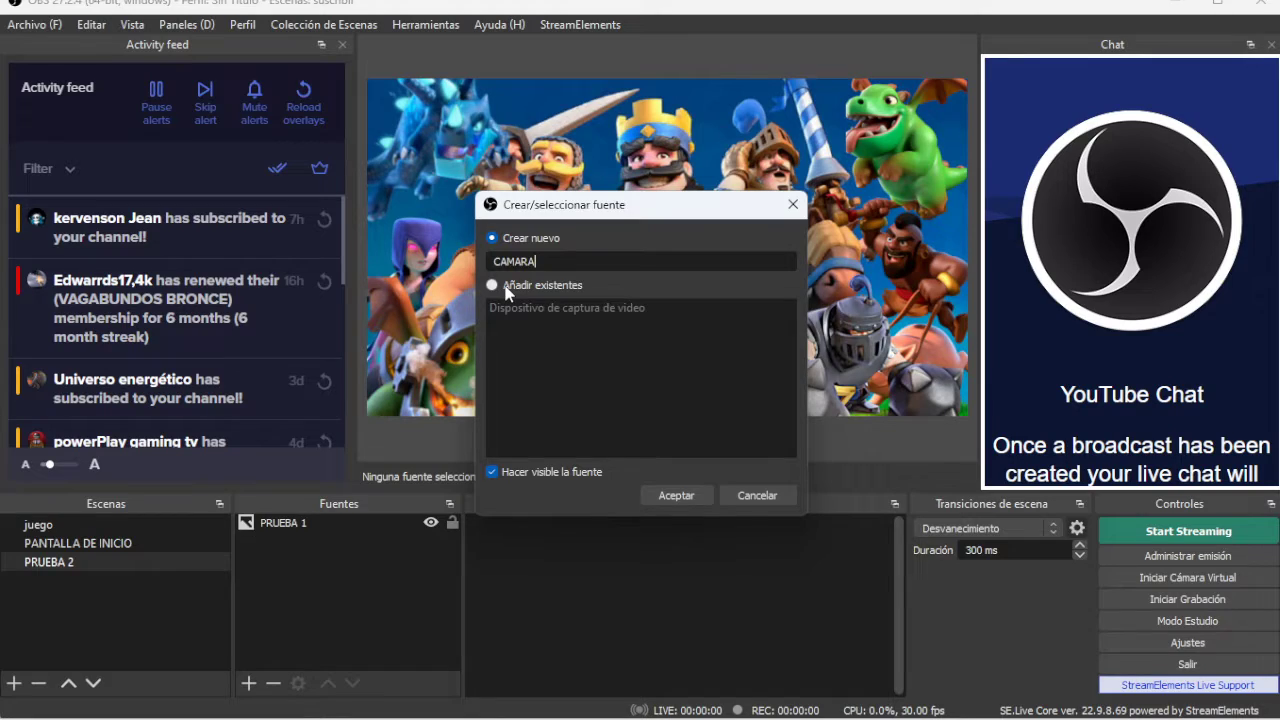
{"action": "left_click", "coordinate": [508, 290]}
{"action": "left_click", "coordinate": [522, 309]}
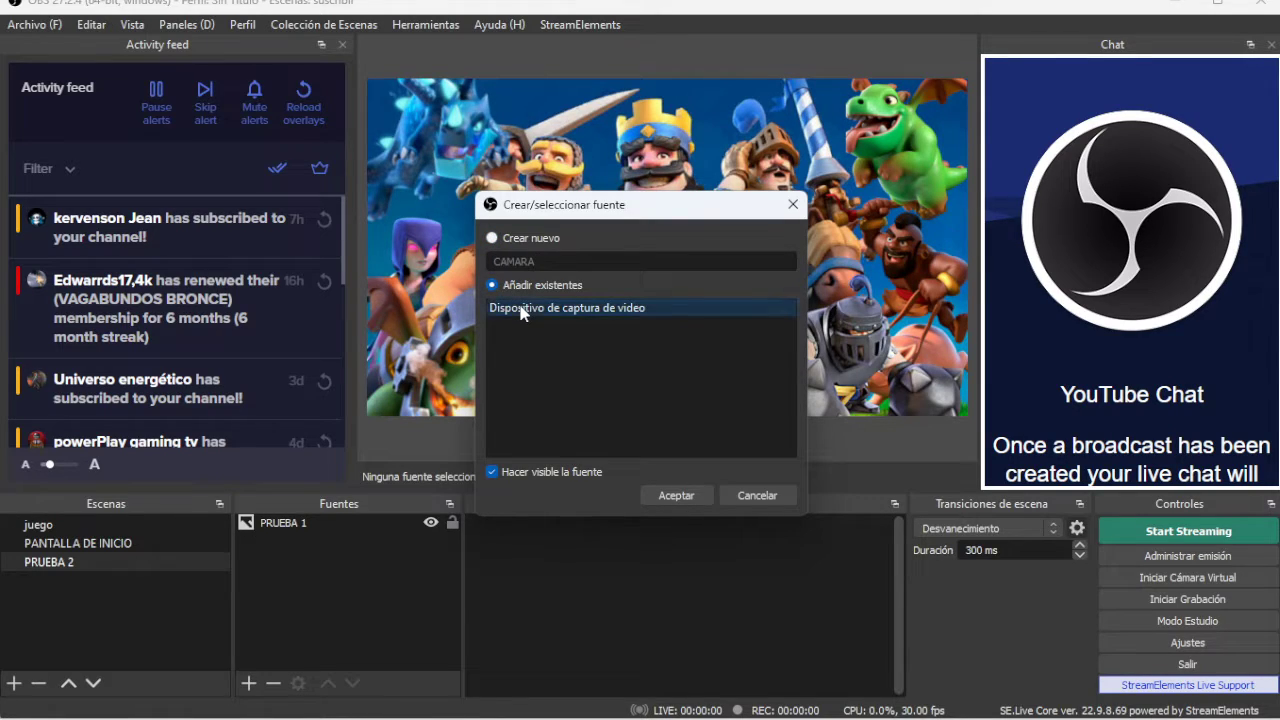
{"action": "left_click", "coordinate": [676, 495]}
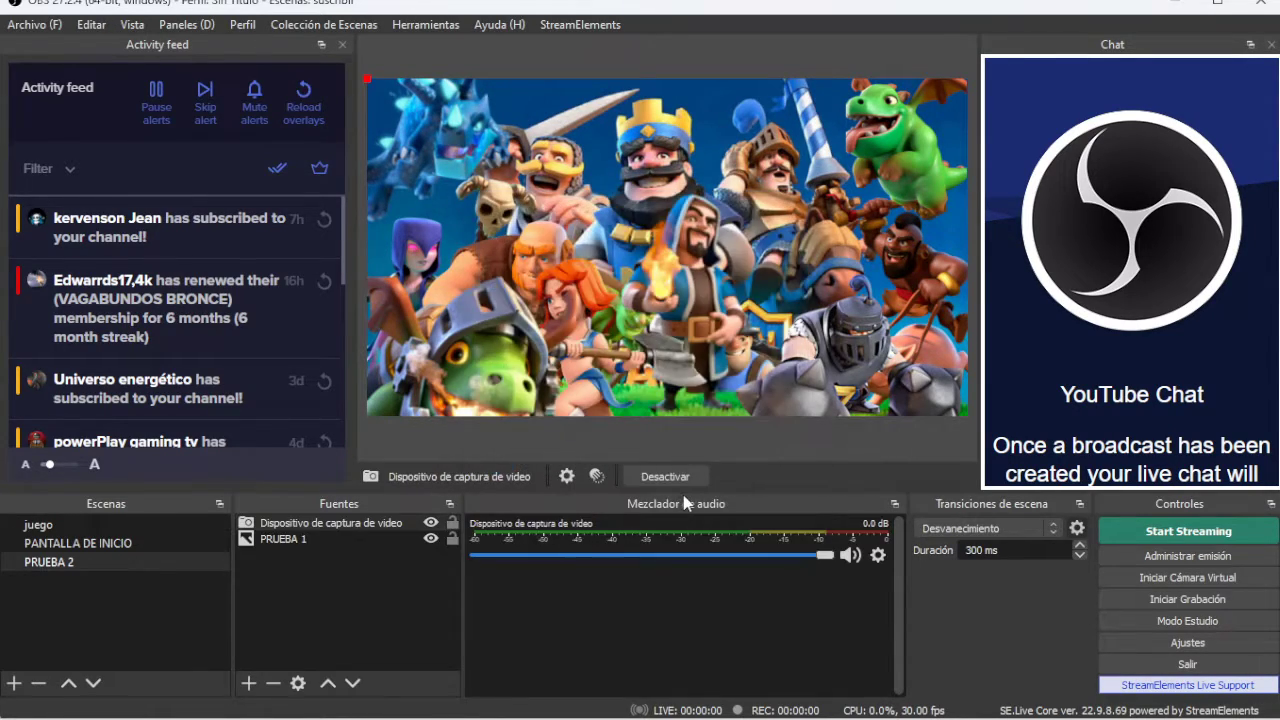
{"action": "double_click", "coordinate": [374, 522]}
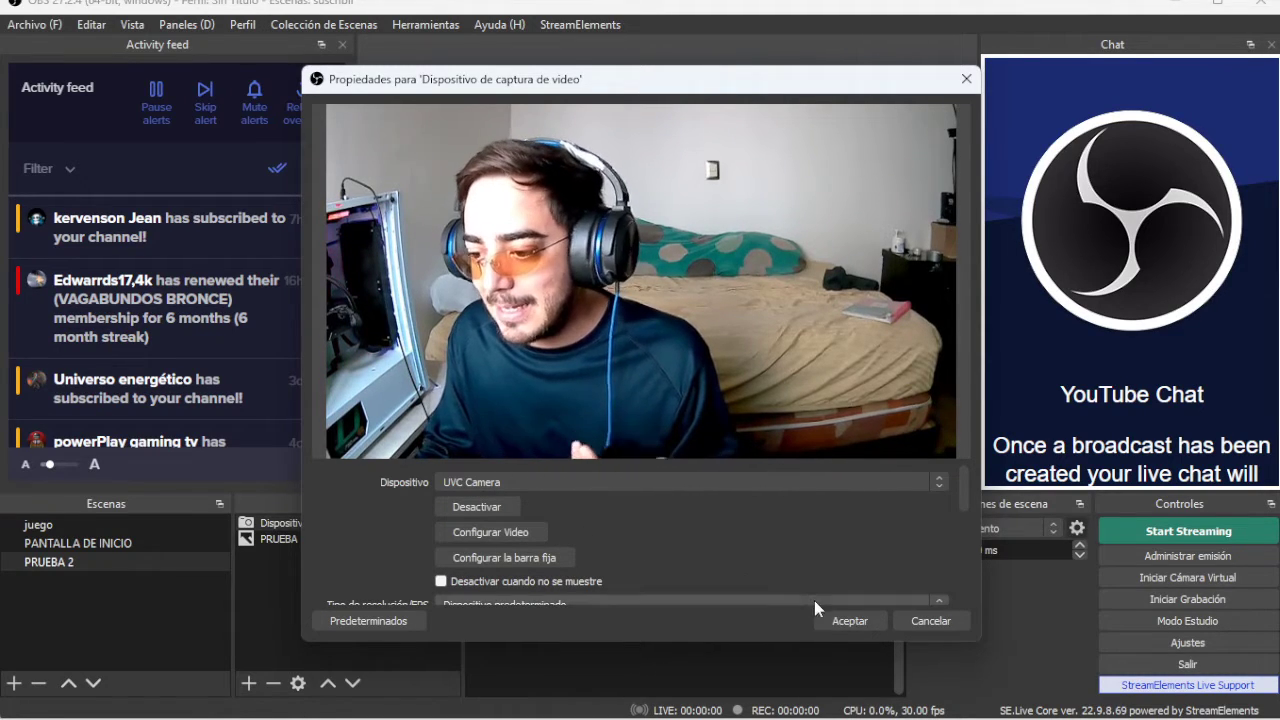
{"action": "left_click", "coordinate": [848, 621]}
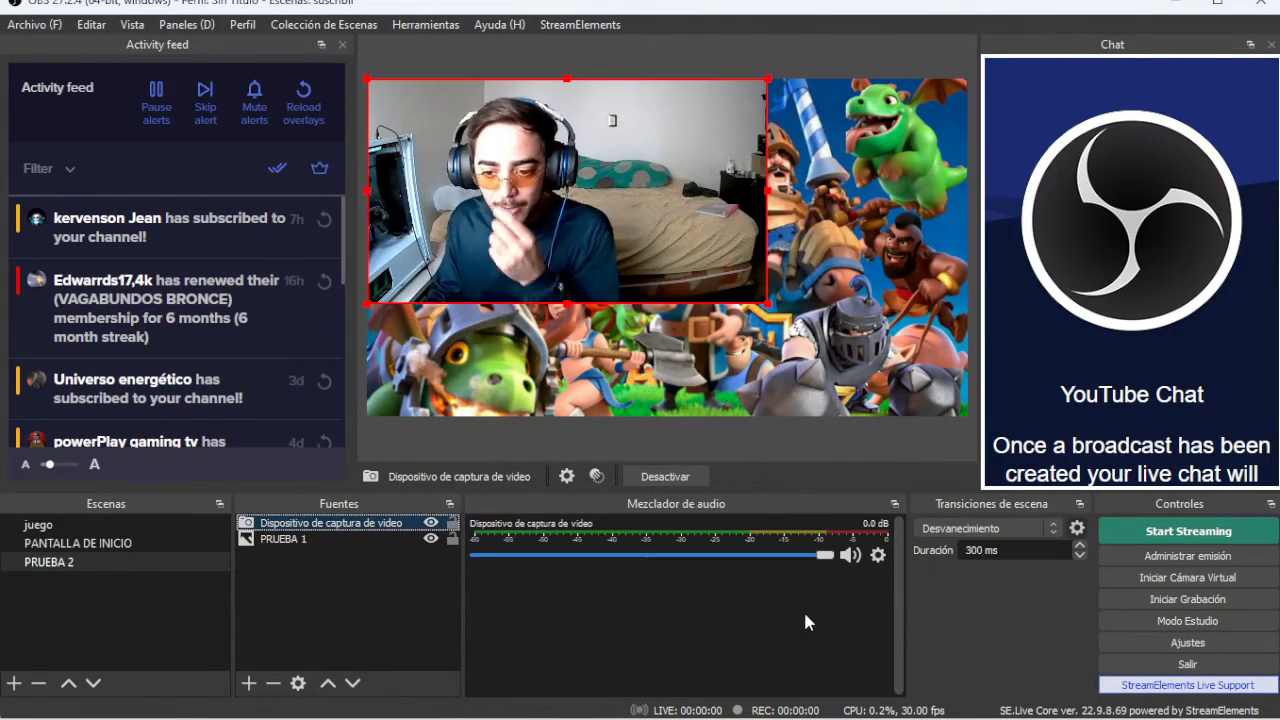
Shrink the camera picture to a bit over a third of the canvas width and place it over the right half of the image
{"action": "left_click_drag", "start_coordinate": [763, 301], "coordinate": [514, 157]}
{"action": "left_click_drag", "start_coordinate": [459, 104], "coordinate": [782, 209]}
{"action": "left_click_drag", "start_coordinate": [841, 266], "coordinate": [919, 310]}
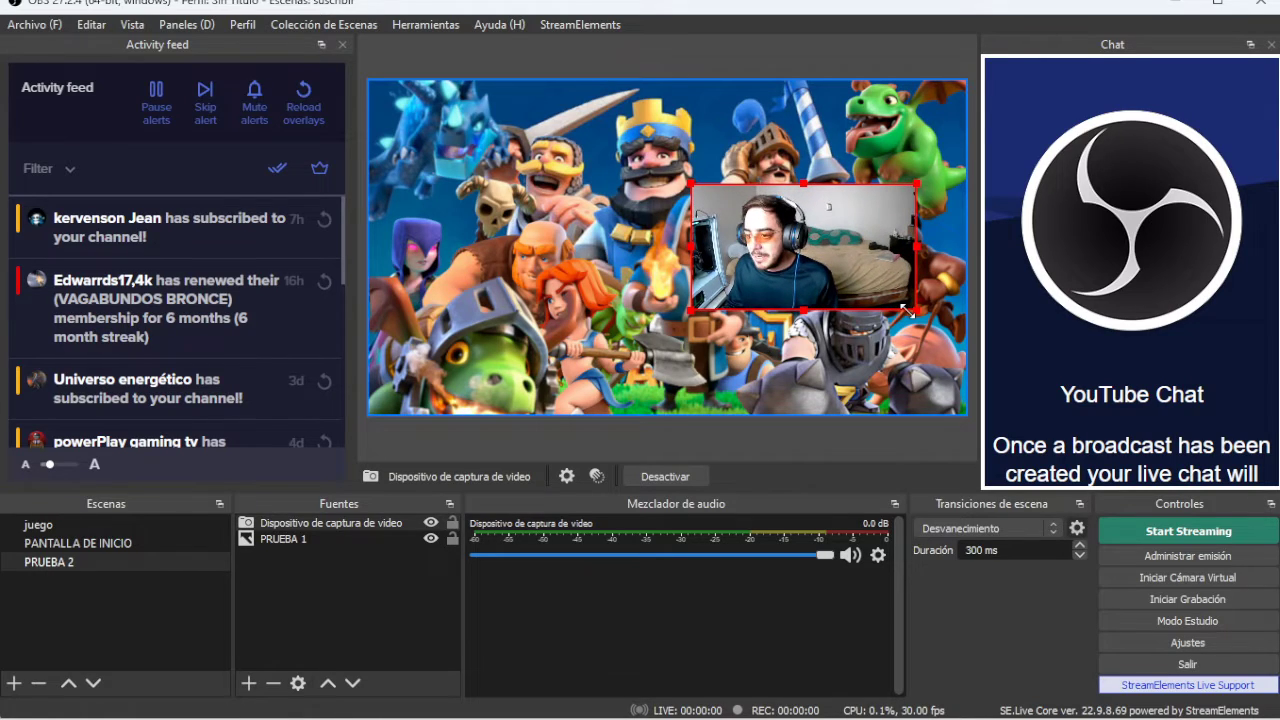
{"action": "left_click_drag", "start_coordinate": [812, 278], "coordinate": [816, 279]}
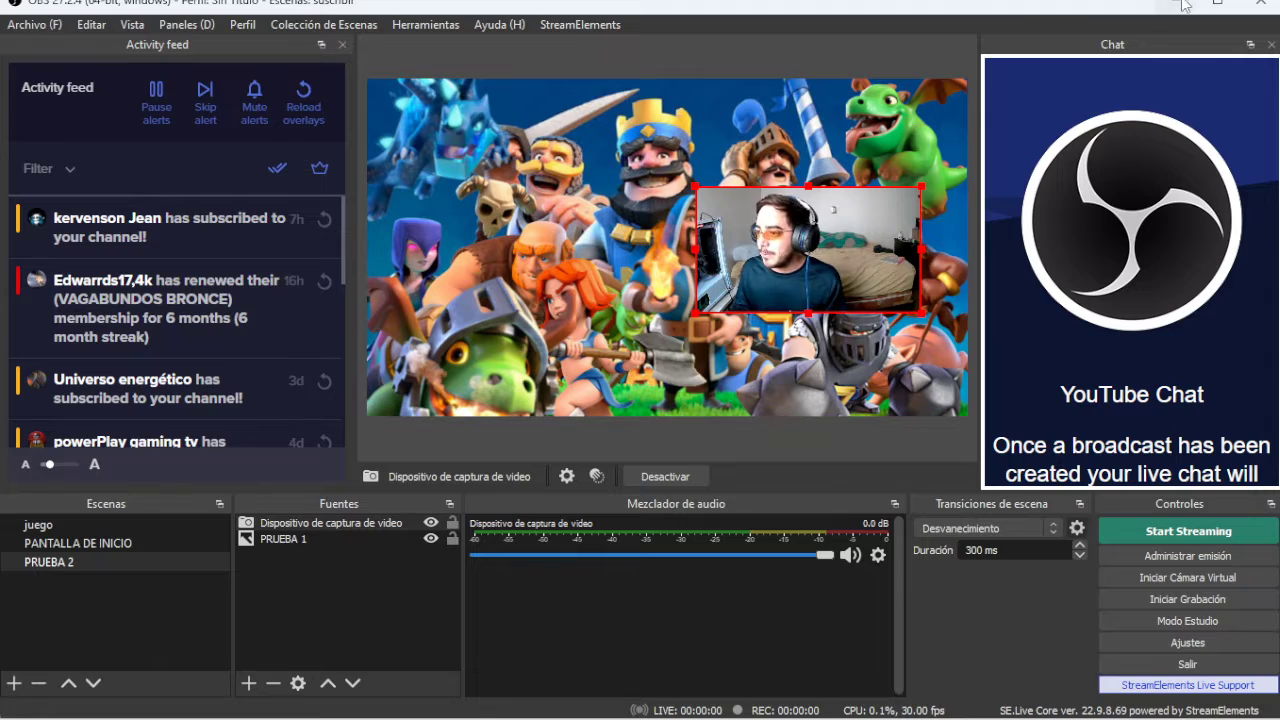
{"action": "left_click", "coordinate": [447, 612]}
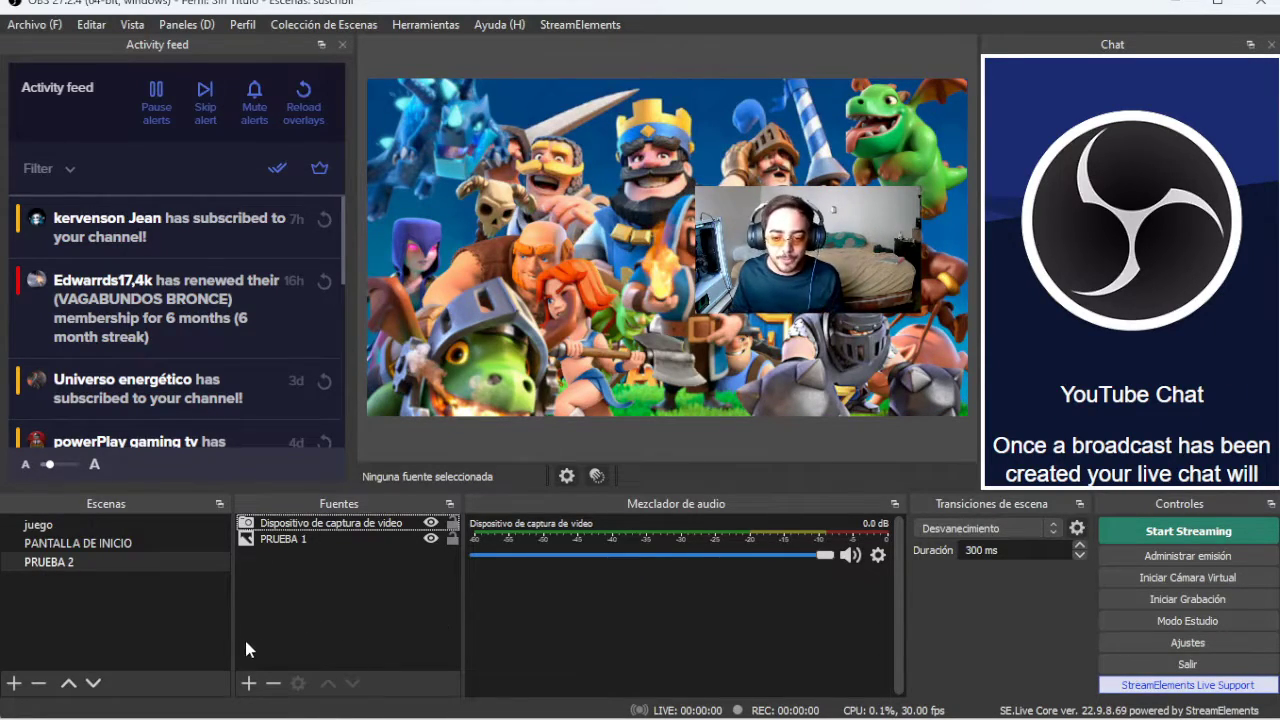
Add a new game capture source to the scene, keeping the name Captura de juego
{"action": "left_click", "coordinate": [248, 683]}
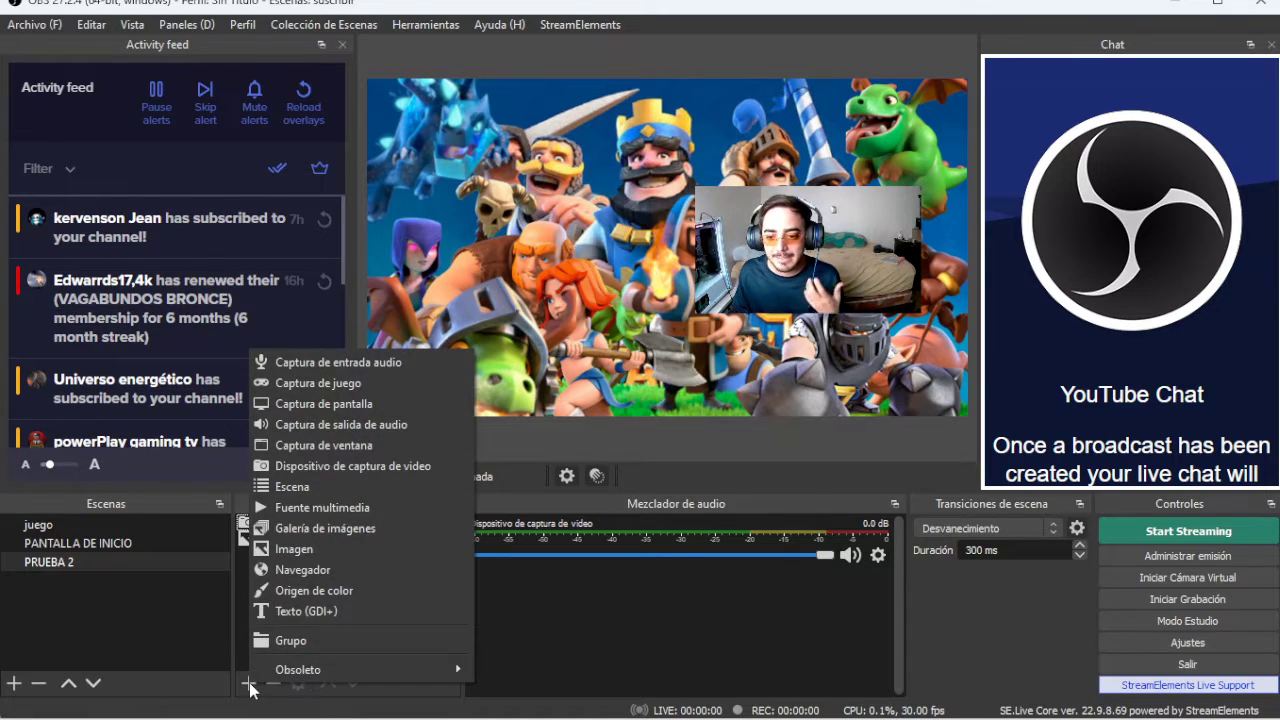
{"action": "left_click", "coordinate": [331, 387]}
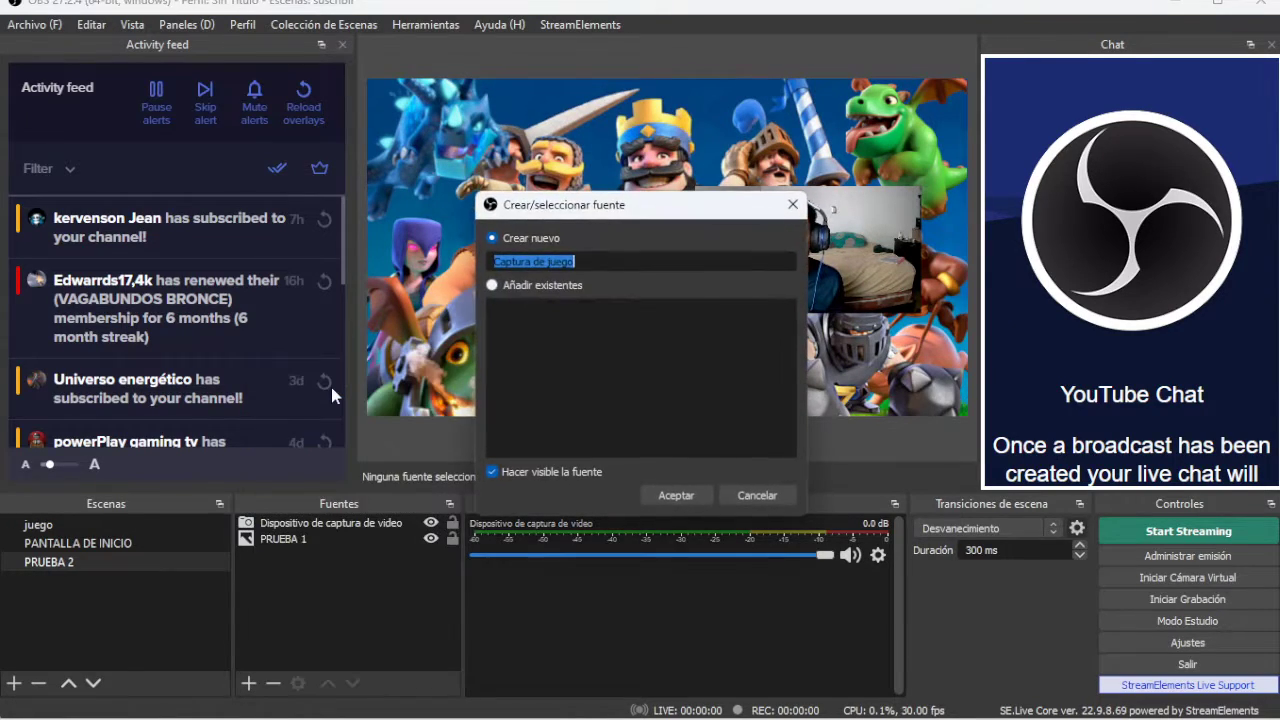
{"action": "left_click", "coordinate": [619, 264]}
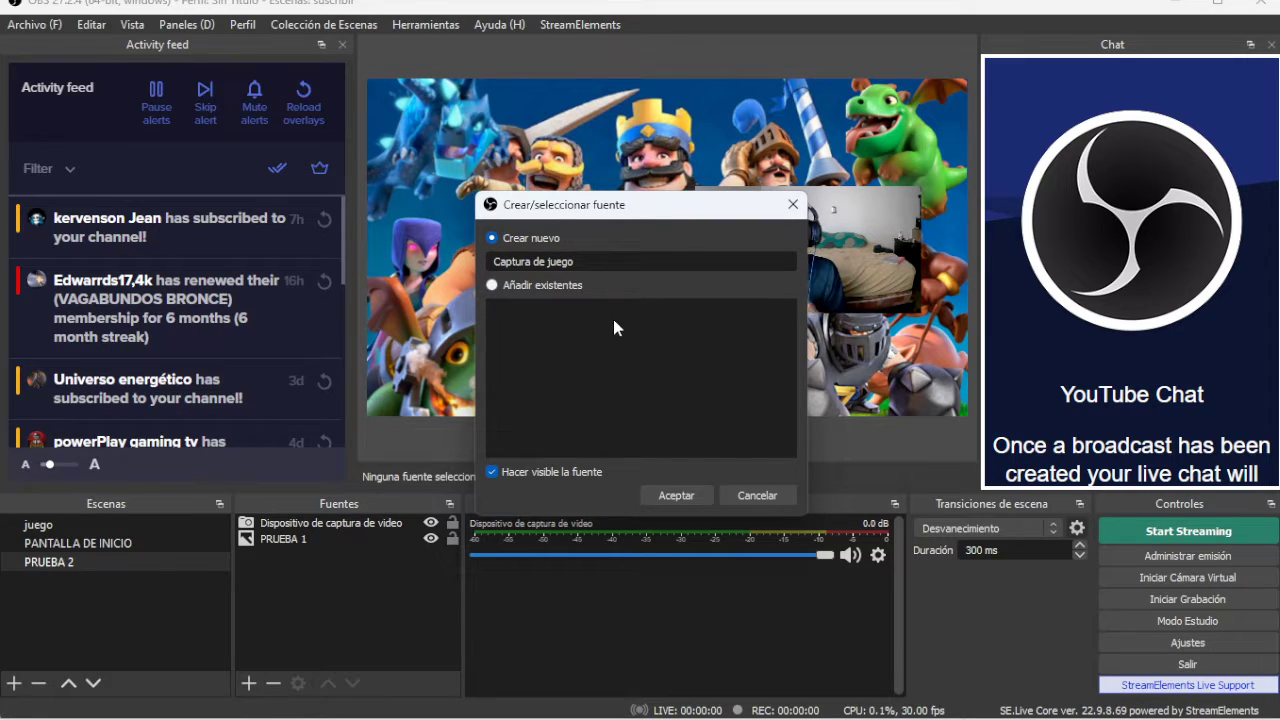
{"action": "left_click", "coordinate": [682, 494]}
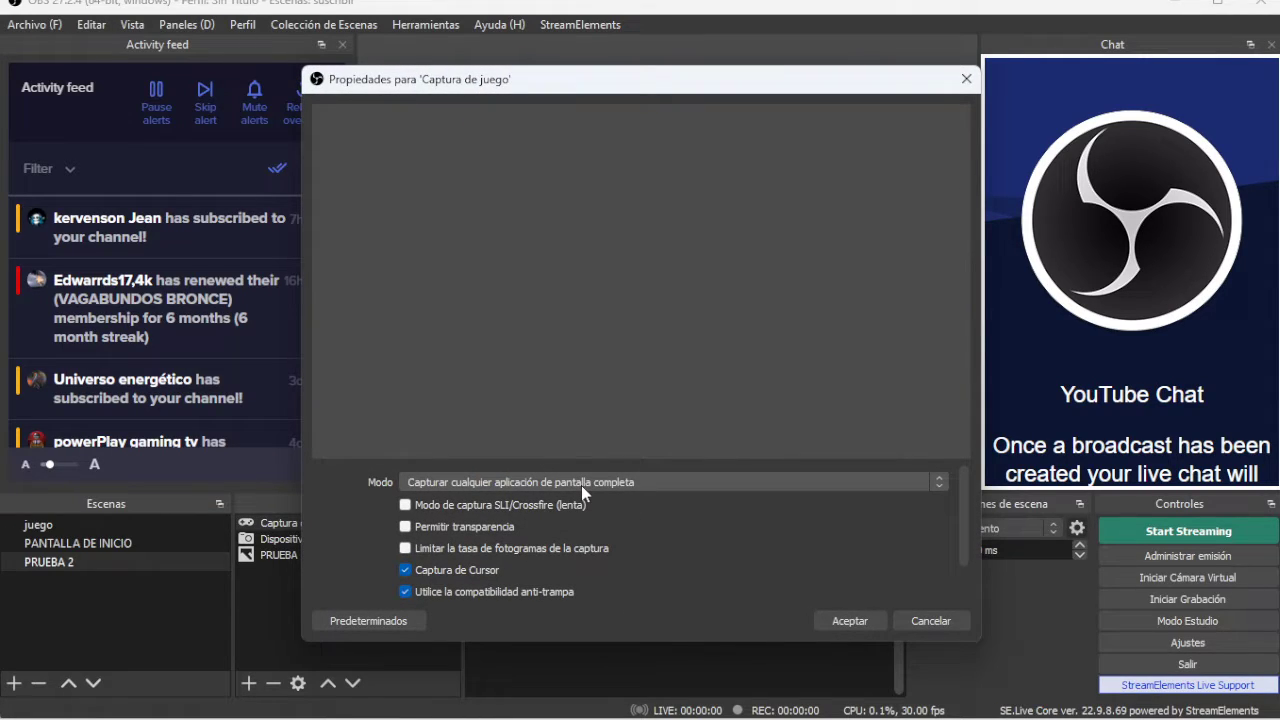
Set the game capture's mode to Capturar ventana específica and its window to [Unravel.exe]: Unravel™
{"action": "left_click", "coordinate": [581, 485]}
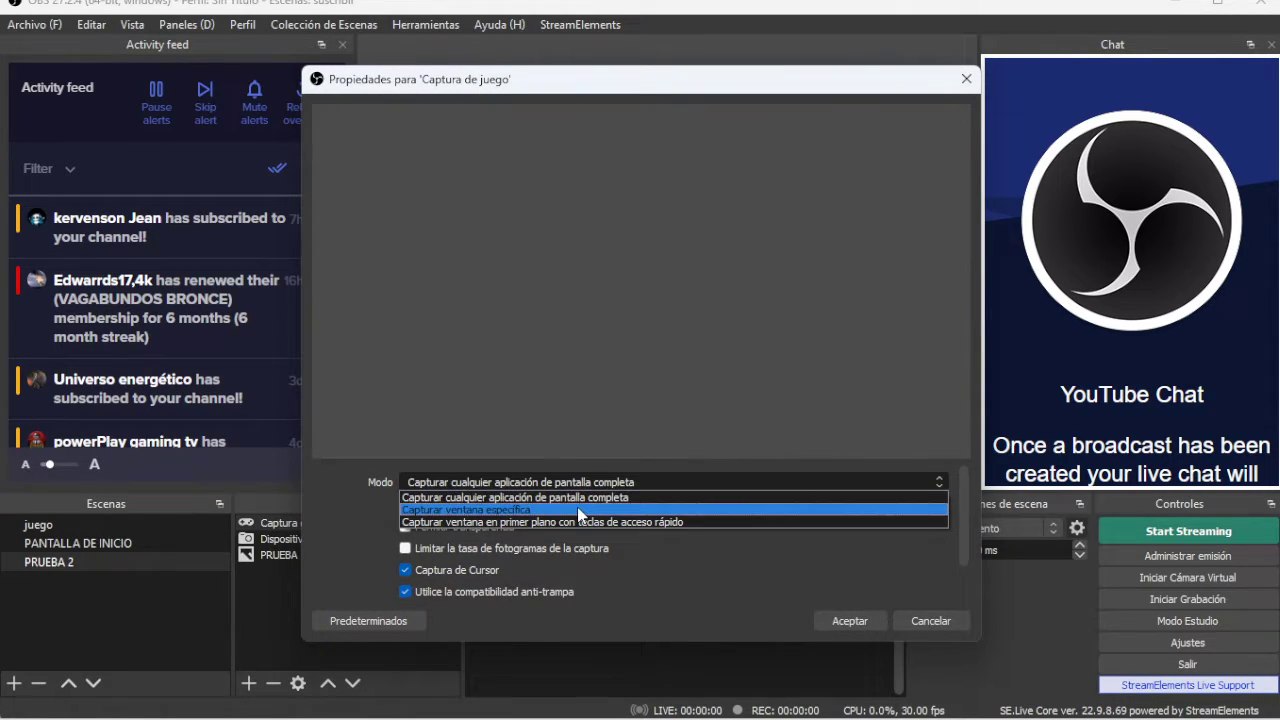
{"action": "left_click", "coordinate": [580, 510]}
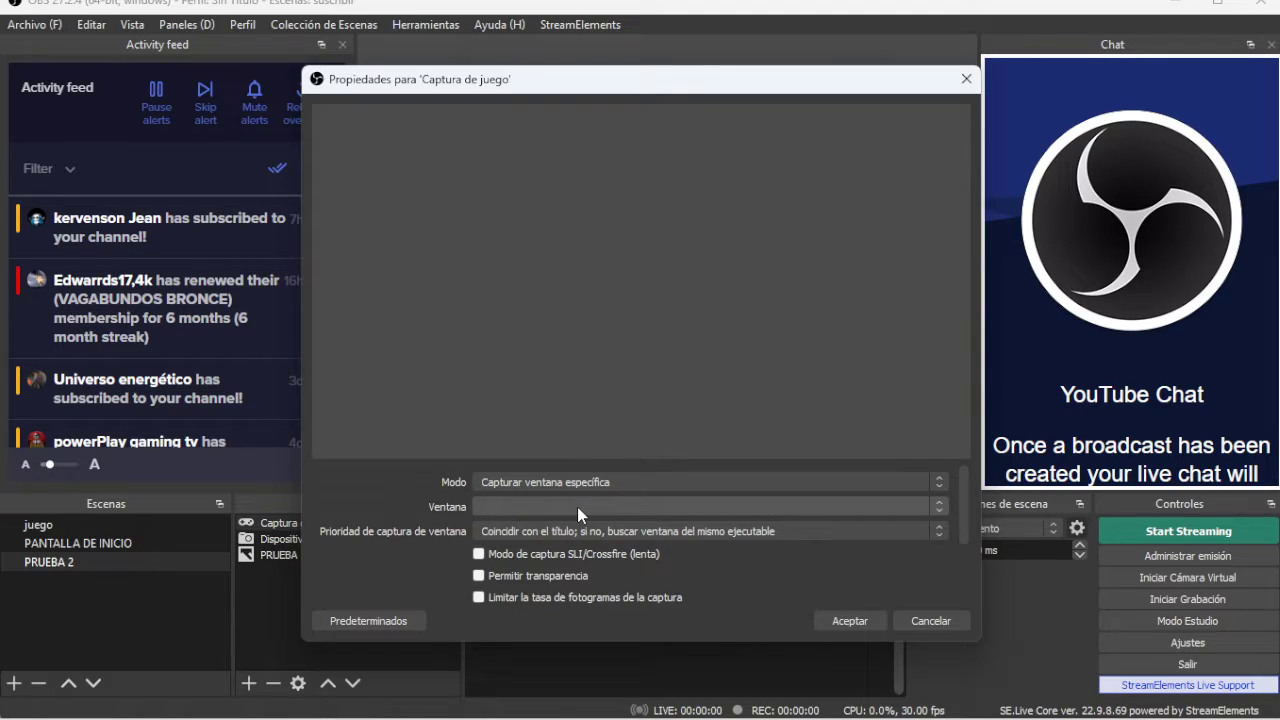
{"action": "left_click", "coordinate": [609, 507]}
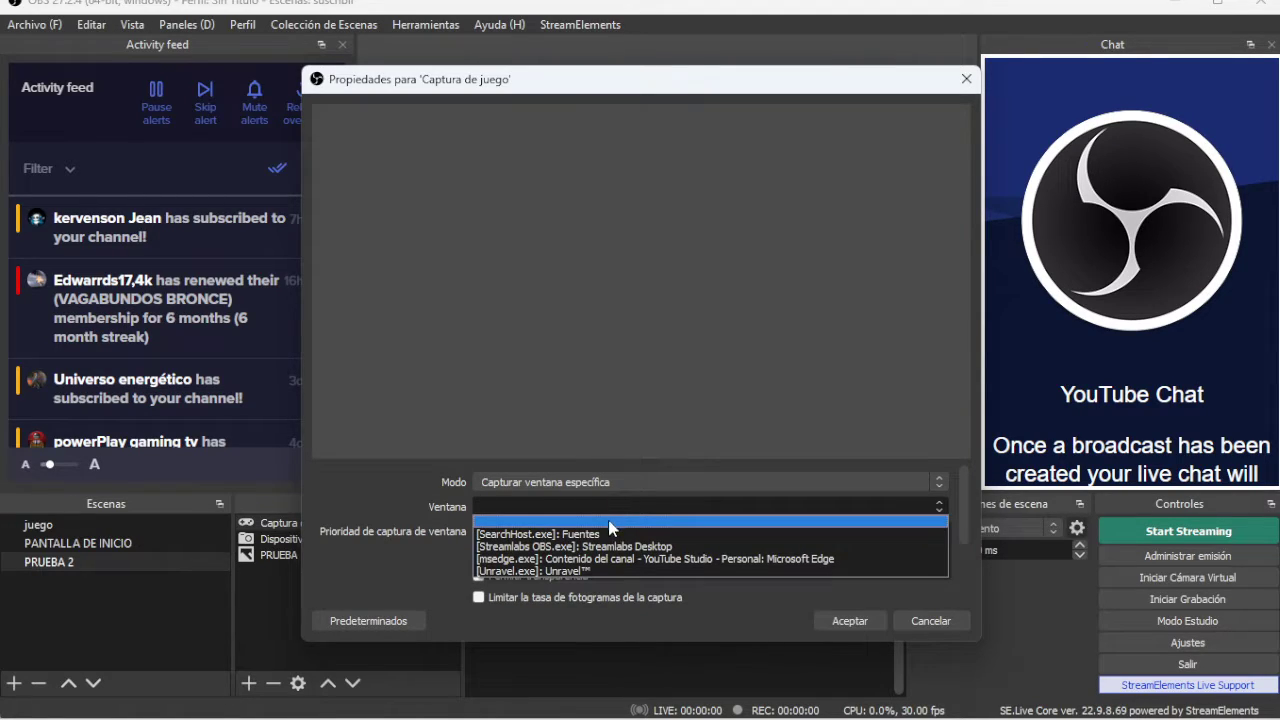
{"action": "left_click", "coordinate": [596, 570]}
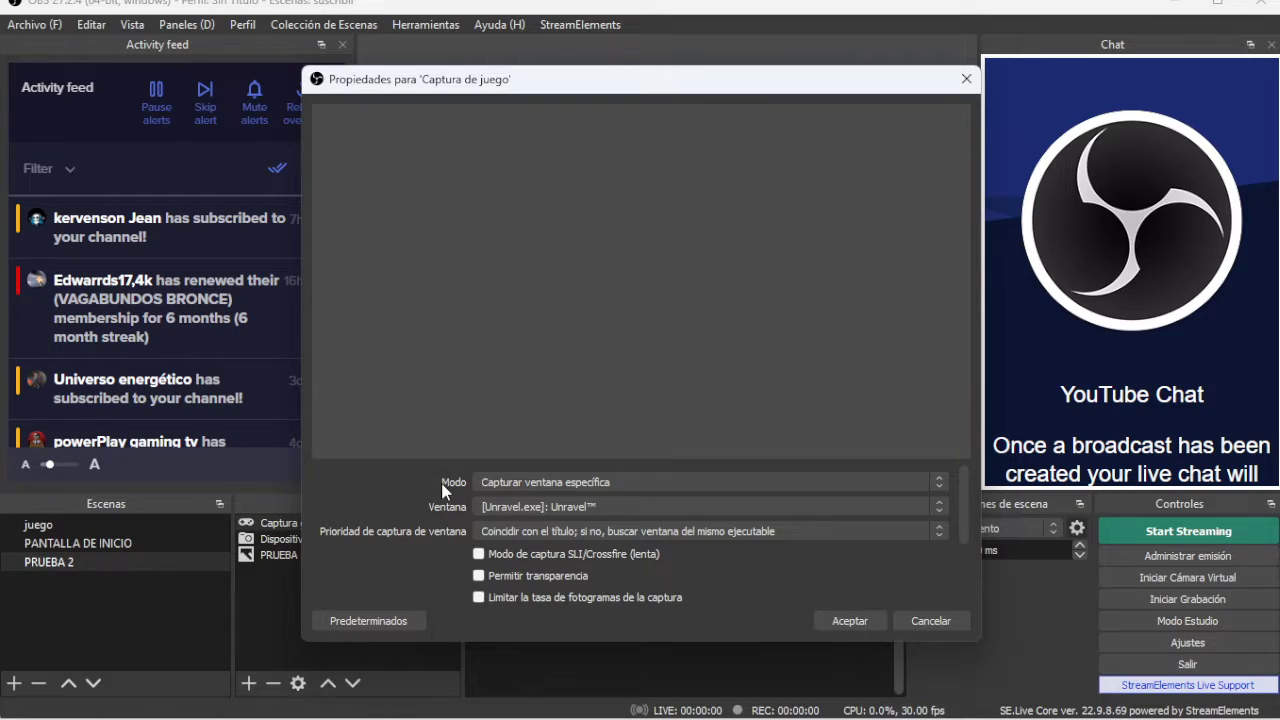
Switch to the Unravel game and back to OBS so its picture is captured, and accept the game capture's properties
{"action": "key", "text": "alt+Tab"}
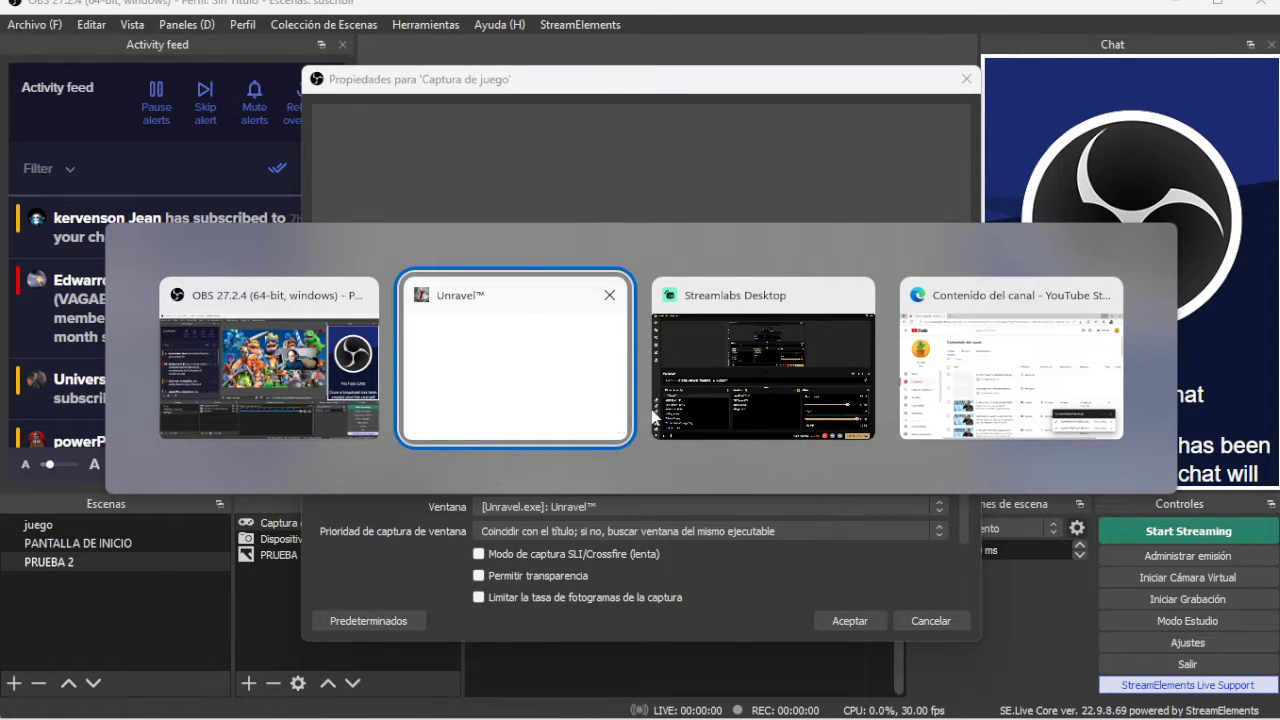
{"action": "left_click", "coordinate": [515, 370]}
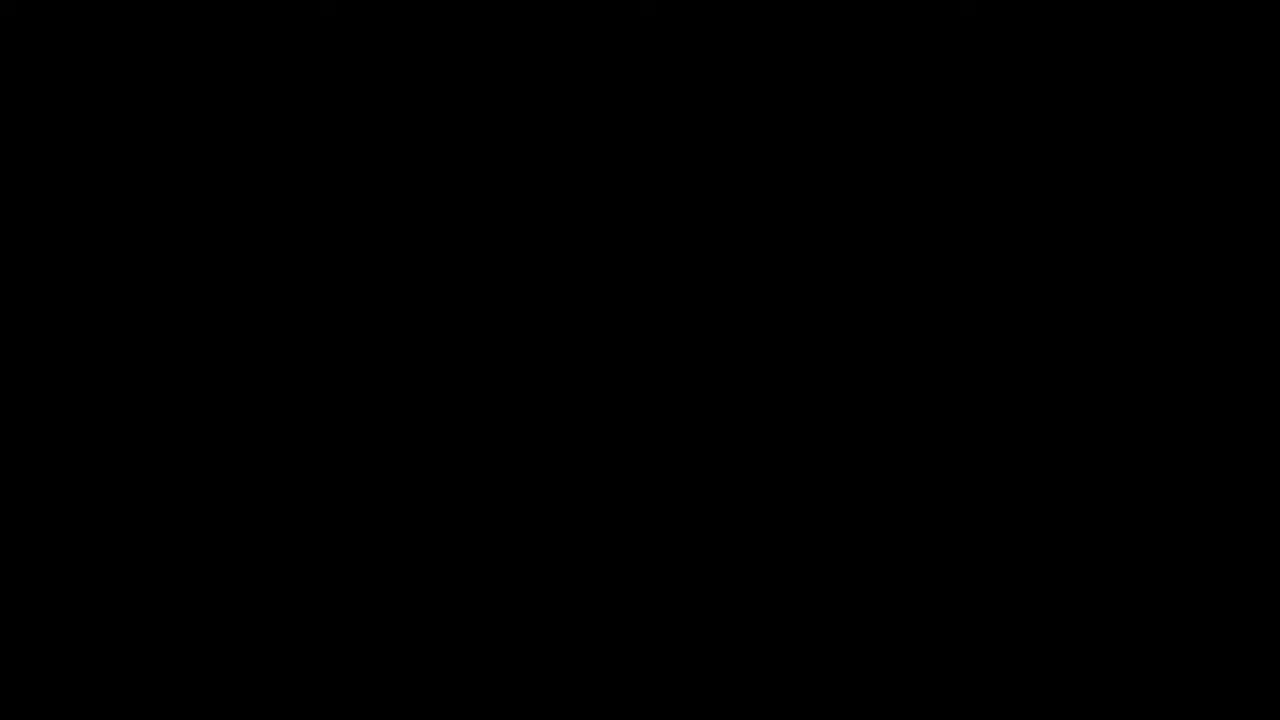
{"action": "key", "text": "alt+Tab"}
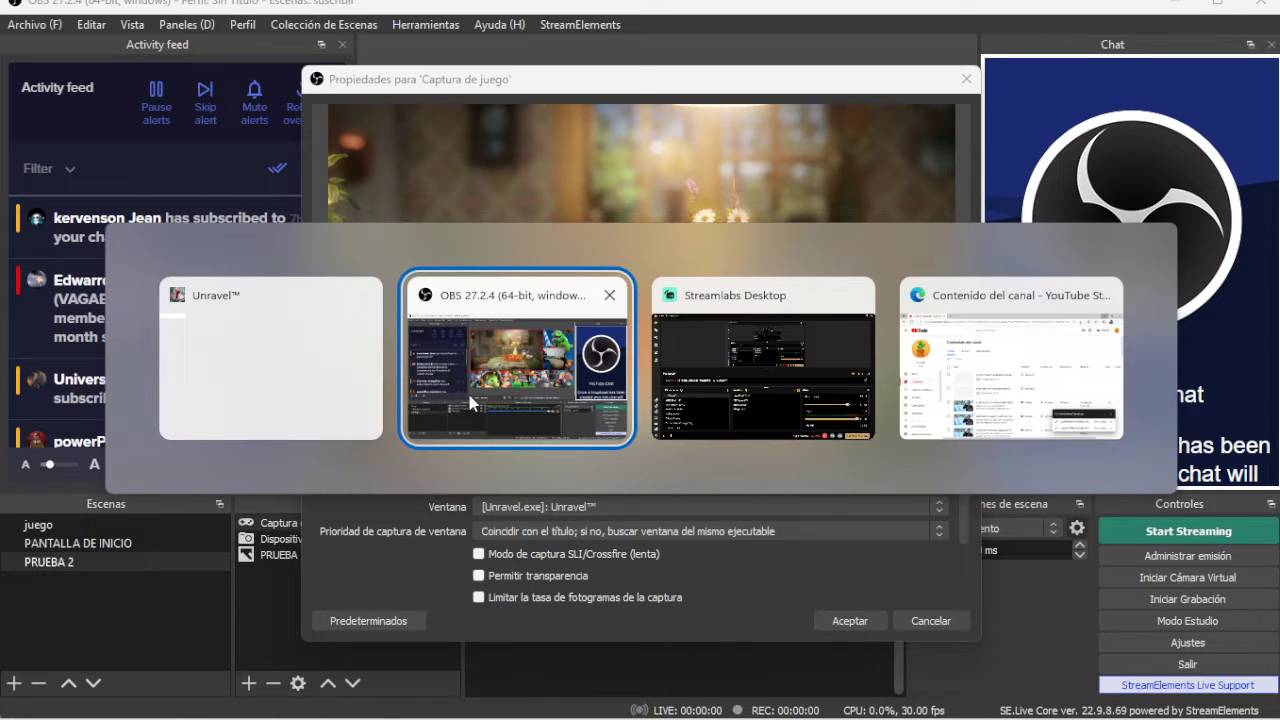
{"action": "left_click", "coordinate": [596, 392]}
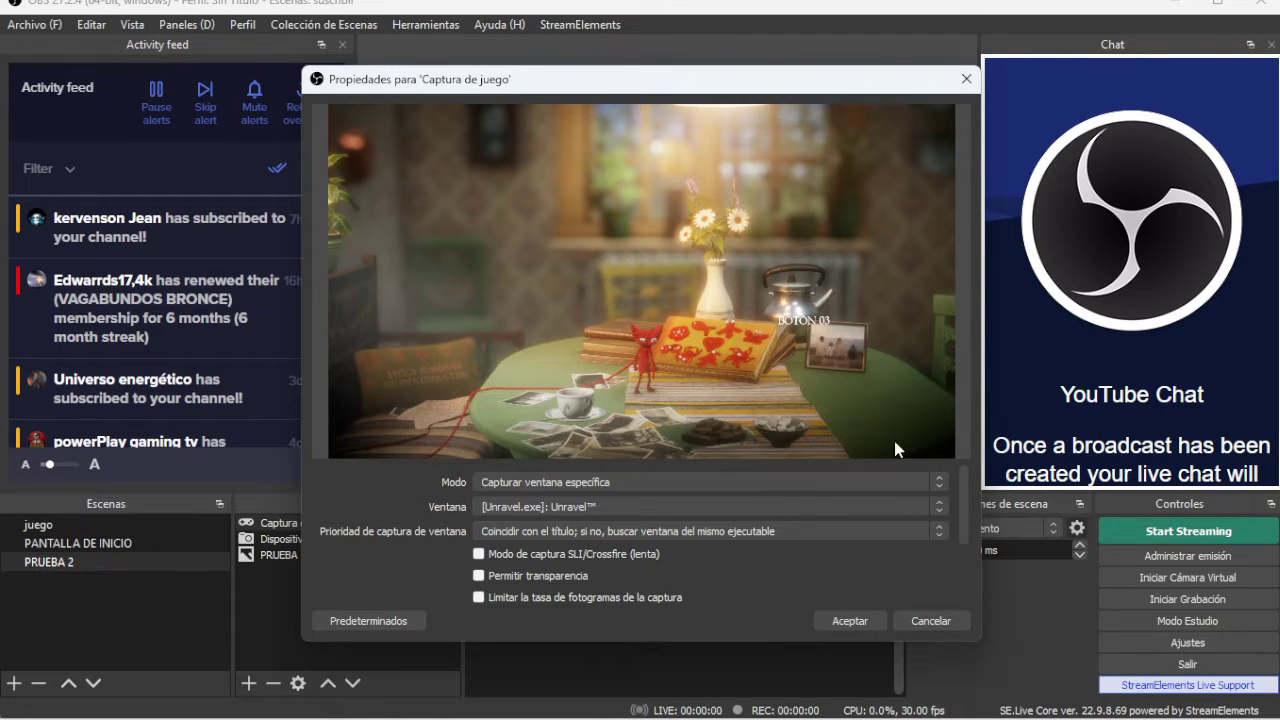
{"action": "left_click", "coordinate": [831, 622]}
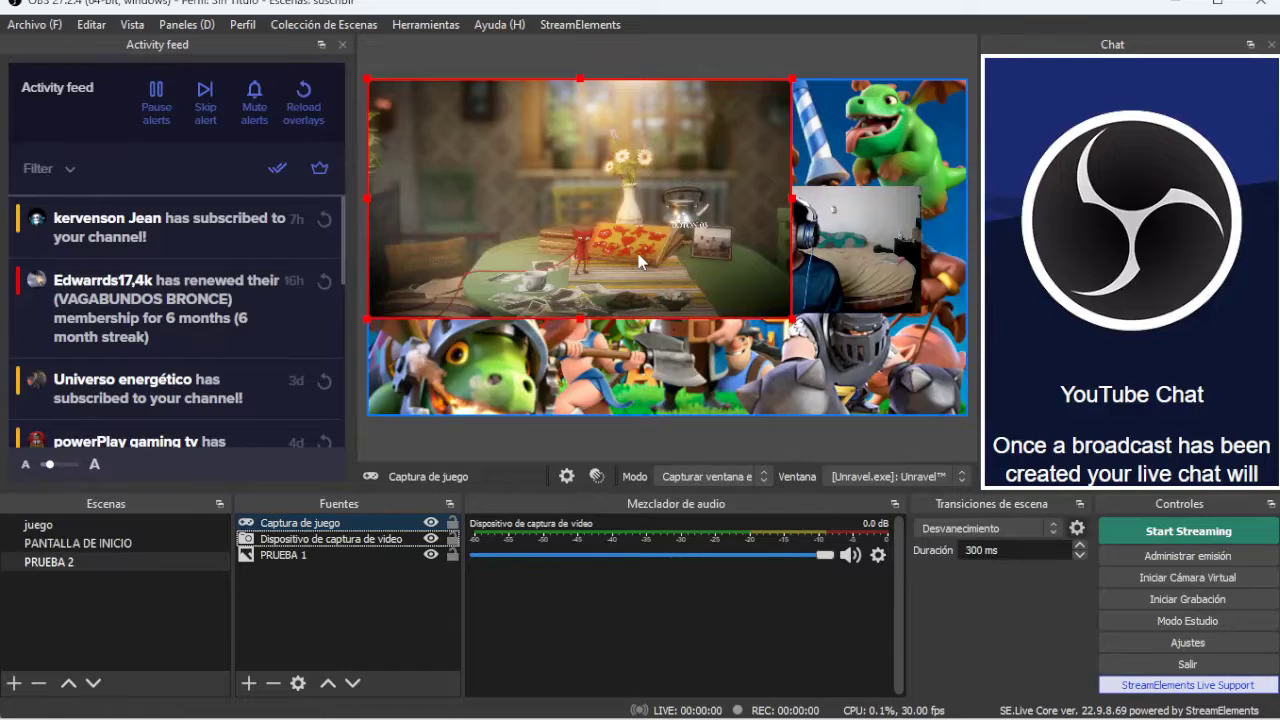
Shrink the game capture to a bit under half the canvas width over the left half, and move the camera to the upper-right corner
{"action": "left_click_drag", "start_coordinate": [792, 319], "coordinate": [644, 230]}
{"action": "left_click_drag", "start_coordinate": [518, 185], "coordinate": [539, 281]}
{"action": "left_click_drag", "start_coordinate": [735, 273], "coordinate": [796, 177]}
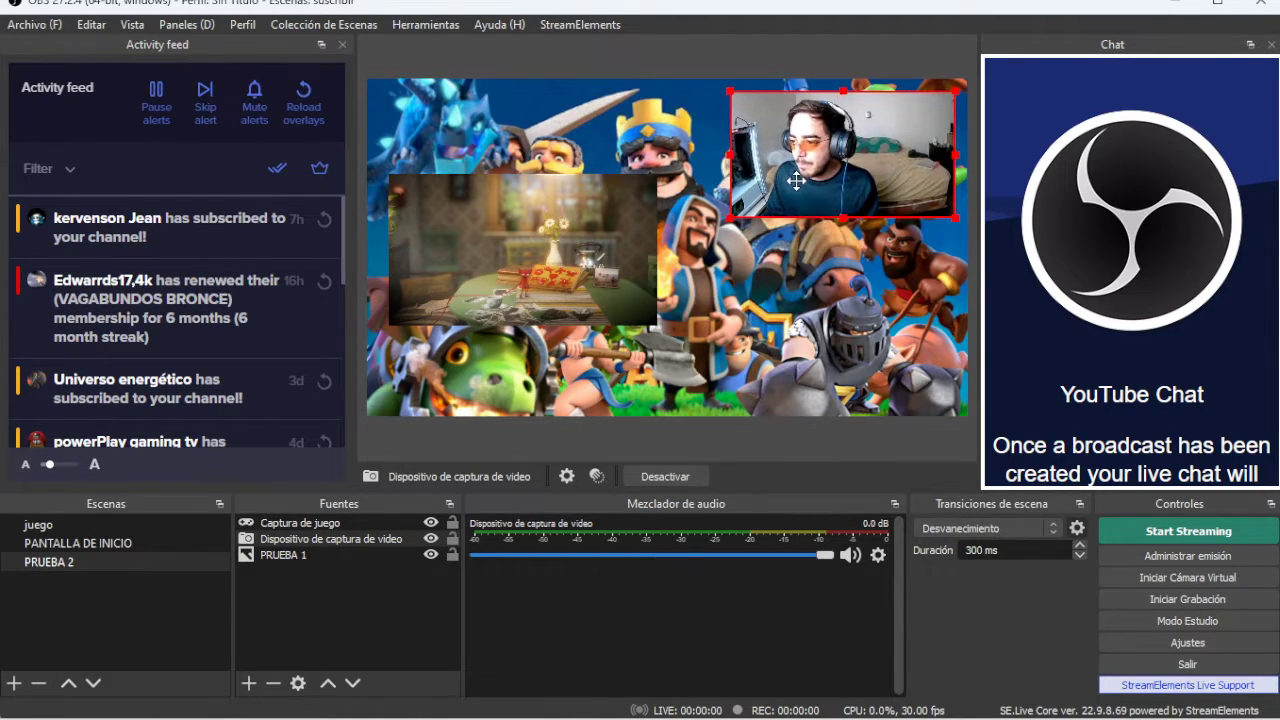
Enlarge the game capture to a bit under two thirds of the canvas width and shift it slightly up and right
{"action": "left_click", "coordinate": [564, 281]}
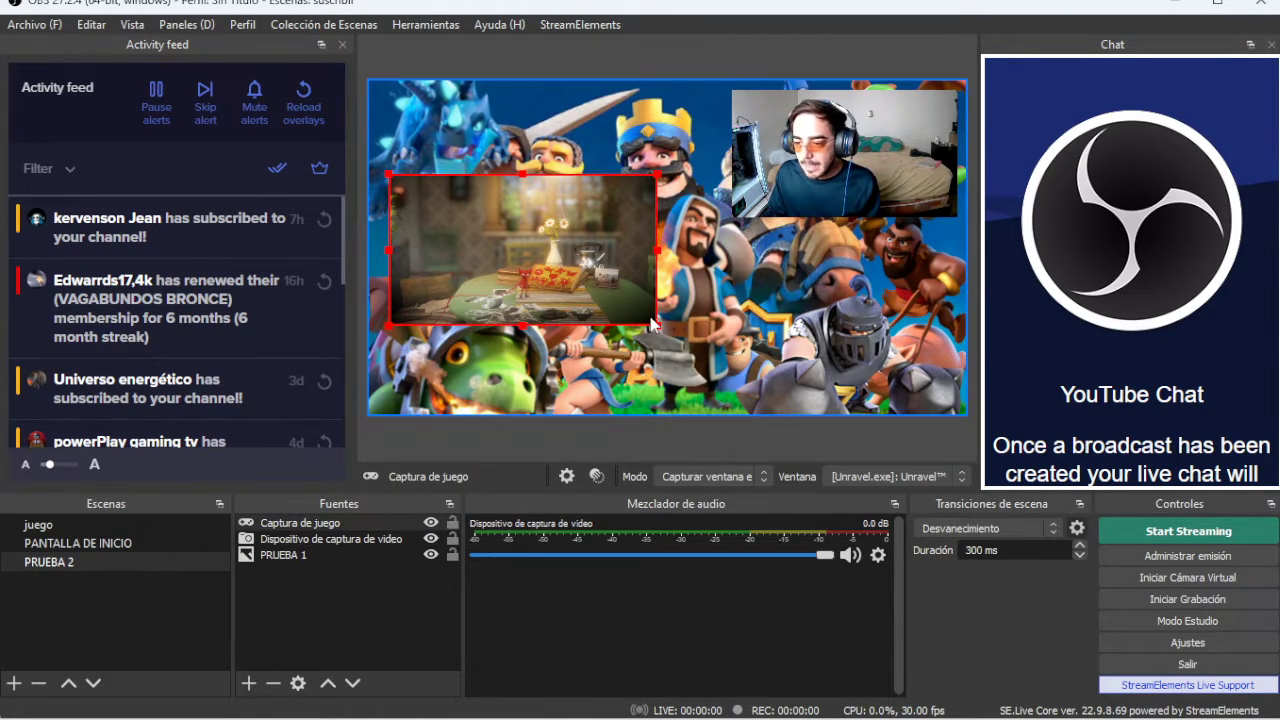
{"action": "left_click_drag", "start_coordinate": [655, 324], "coordinate": [728, 388]}
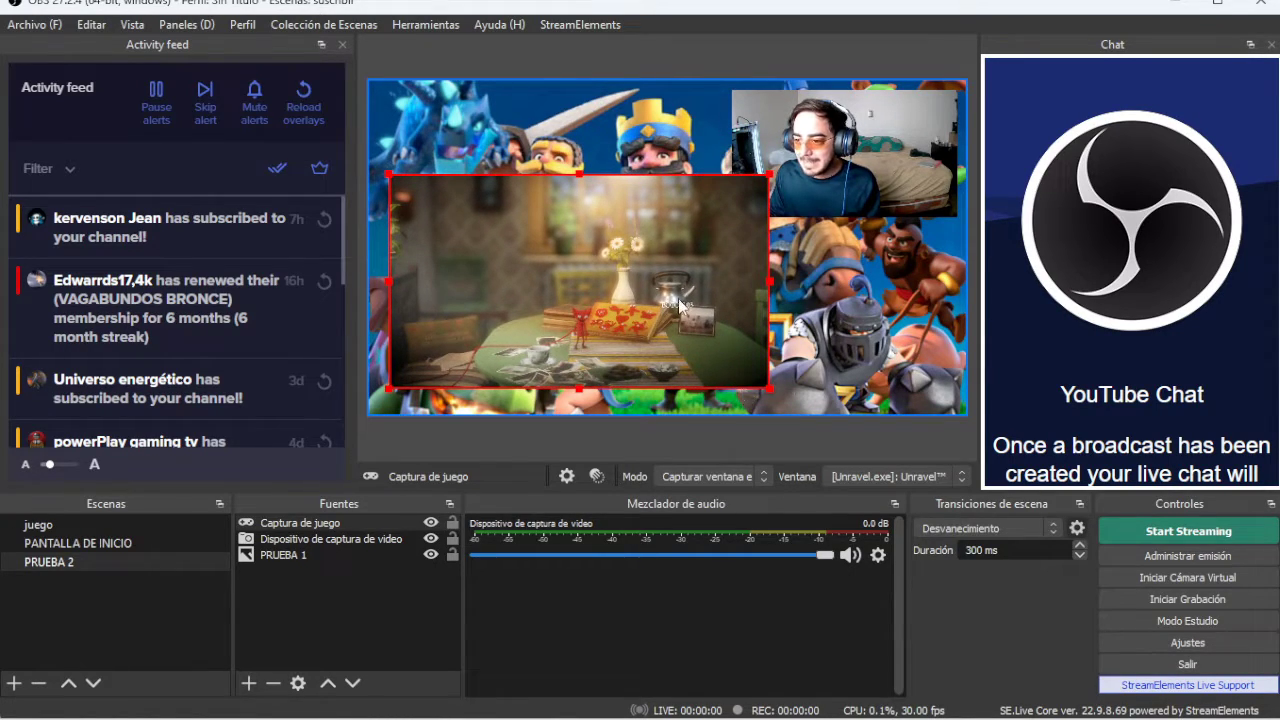
{"action": "left_click_drag", "start_coordinate": [674, 299], "coordinate": [683, 274]}
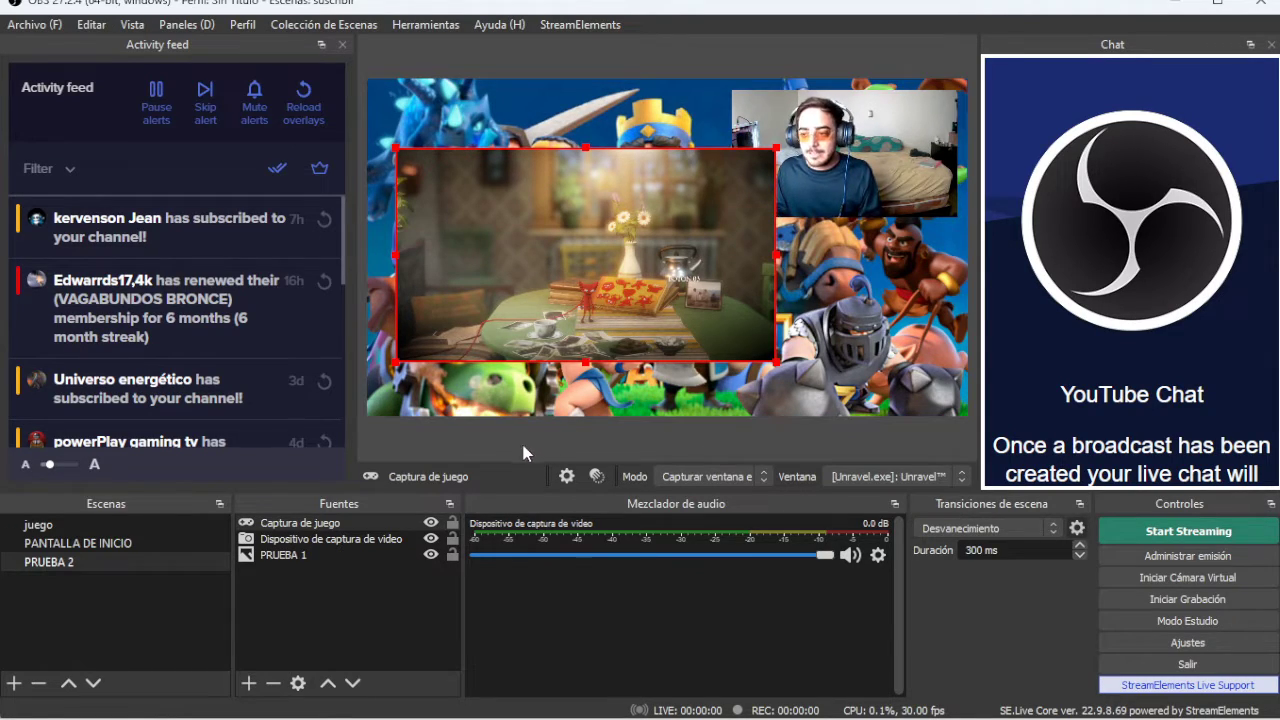
Reorder the sources so Dispositivo de captura de video lies above Captura de juego, and deselect everything
{"action": "left_click", "coordinate": [343, 541]}
{"action": "mouse_move", "coordinate": [343, 541]}
{"action": "left_mouse_down"}
{"action": "mouse_move", "coordinate": [338, 520]}
{"action": "mouse_move", "coordinate": [345, 541]}
{"action": "left_mouse_up"}
{"action": "left_click", "coordinate": [330, 523]}
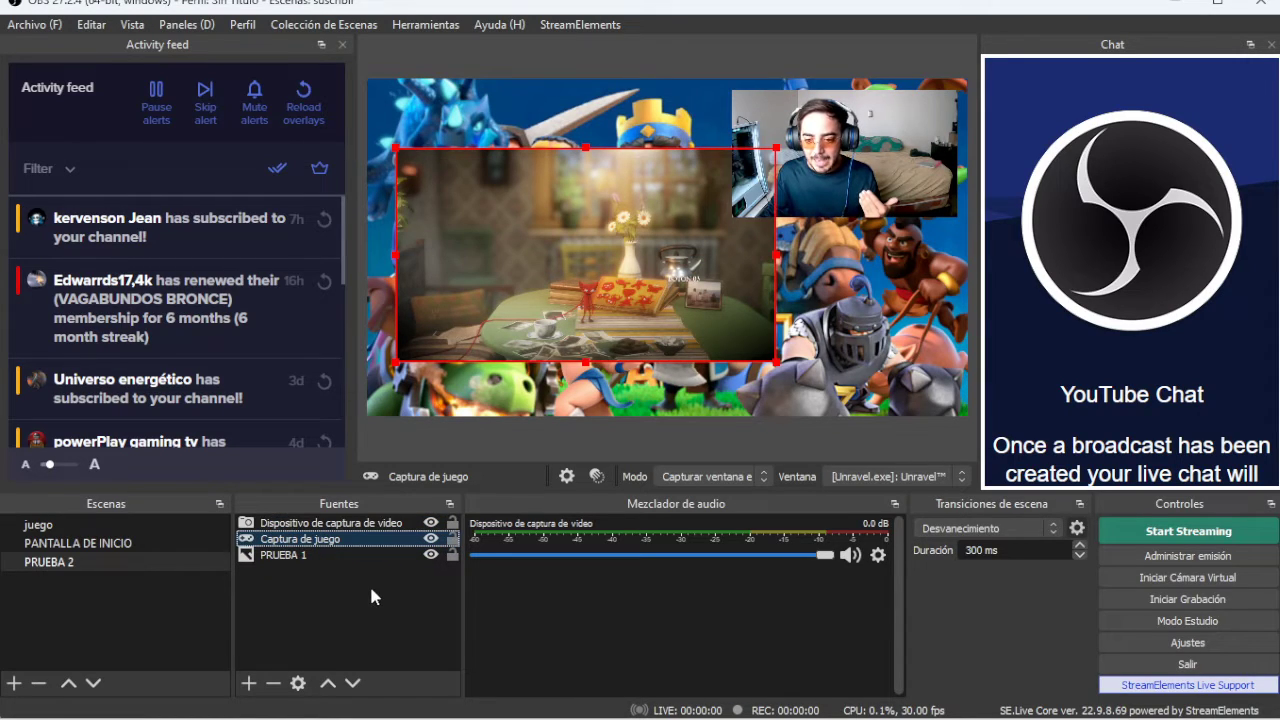
{"action": "left_click", "coordinate": [854, 449]}
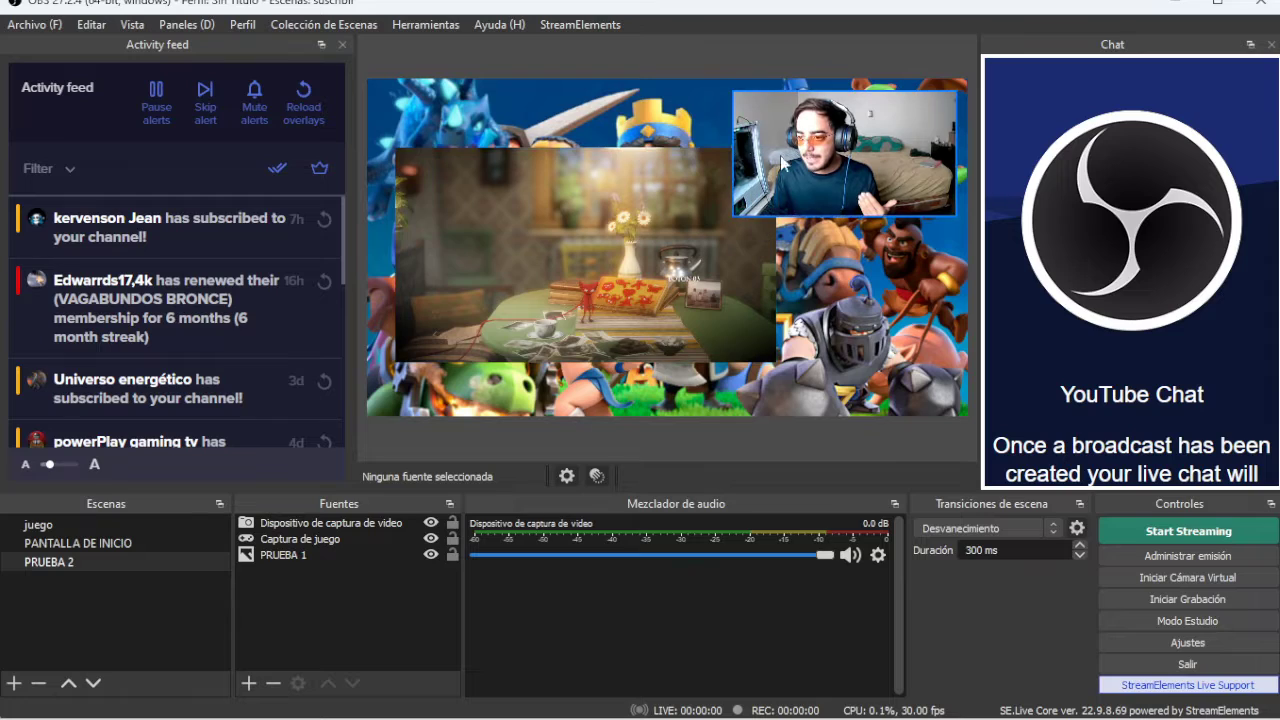
Nudge the camera and game capture slightly left, and enlarge the game capture to about two thirds of the canvas width
{"action": "mouse_move", "coordinate": [871, 163]}
{"action": "left_mouse_down"}
{"action": "mouse_move", "coordinate": [724, 235]}
{"action": "mouse_move", "coordinate": [868, 161]}
{"action": "left_mouse_up"}
{"action": "left_click_drag", "start_coordinate": [667, 247], "coordinate": [660, 257]}
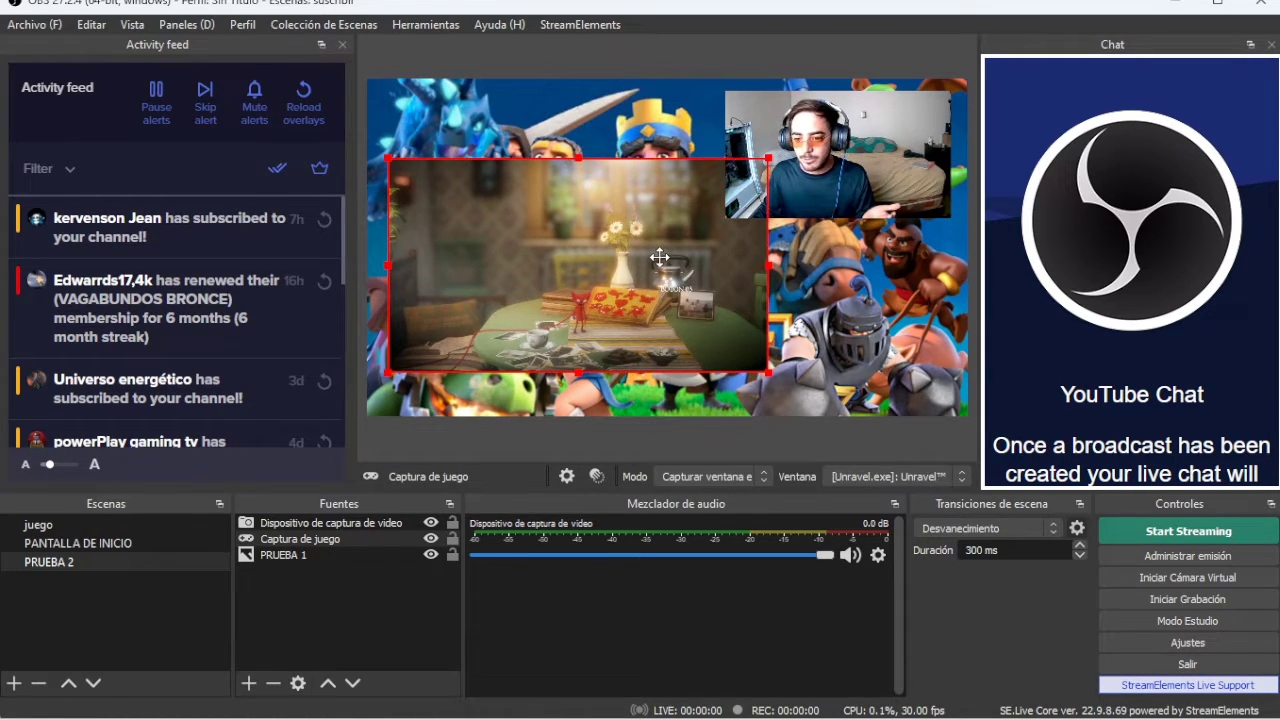
{"action": "left_click_drag", "start_coordinate": [765, 368], "coordinate": [793, 385]}
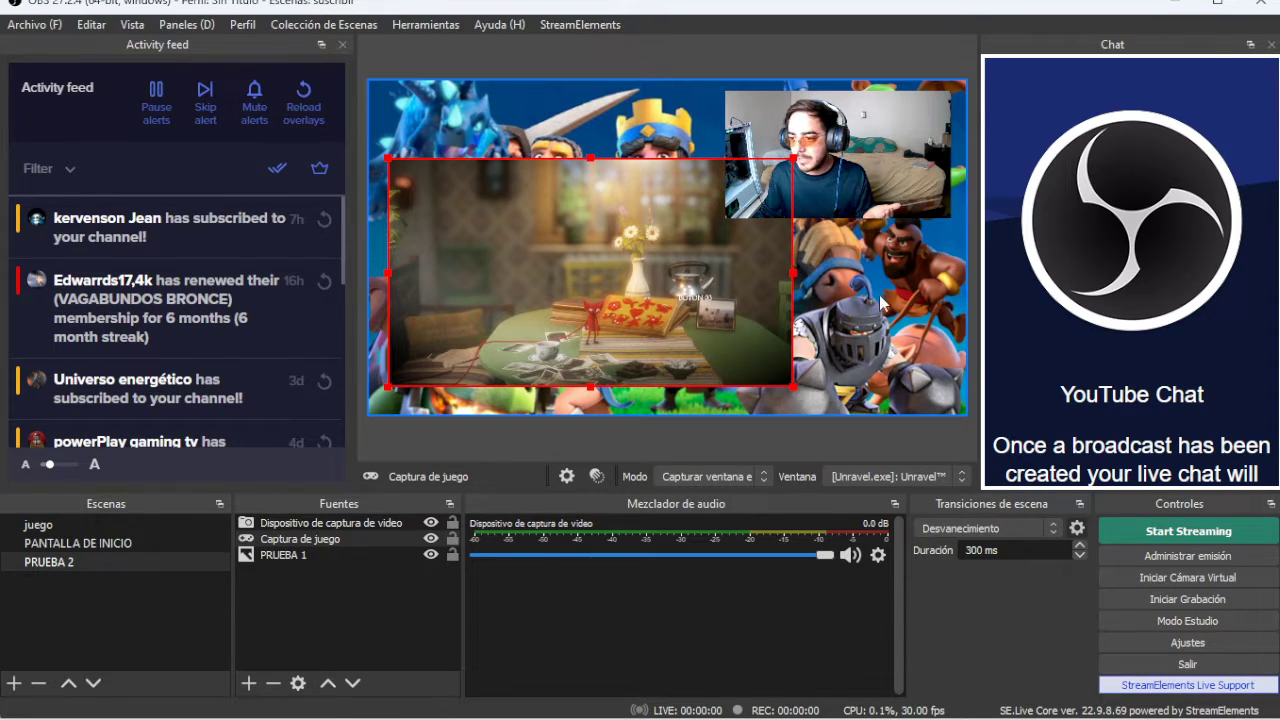
{"action": "left_click", "coordinate": [651, 46]}
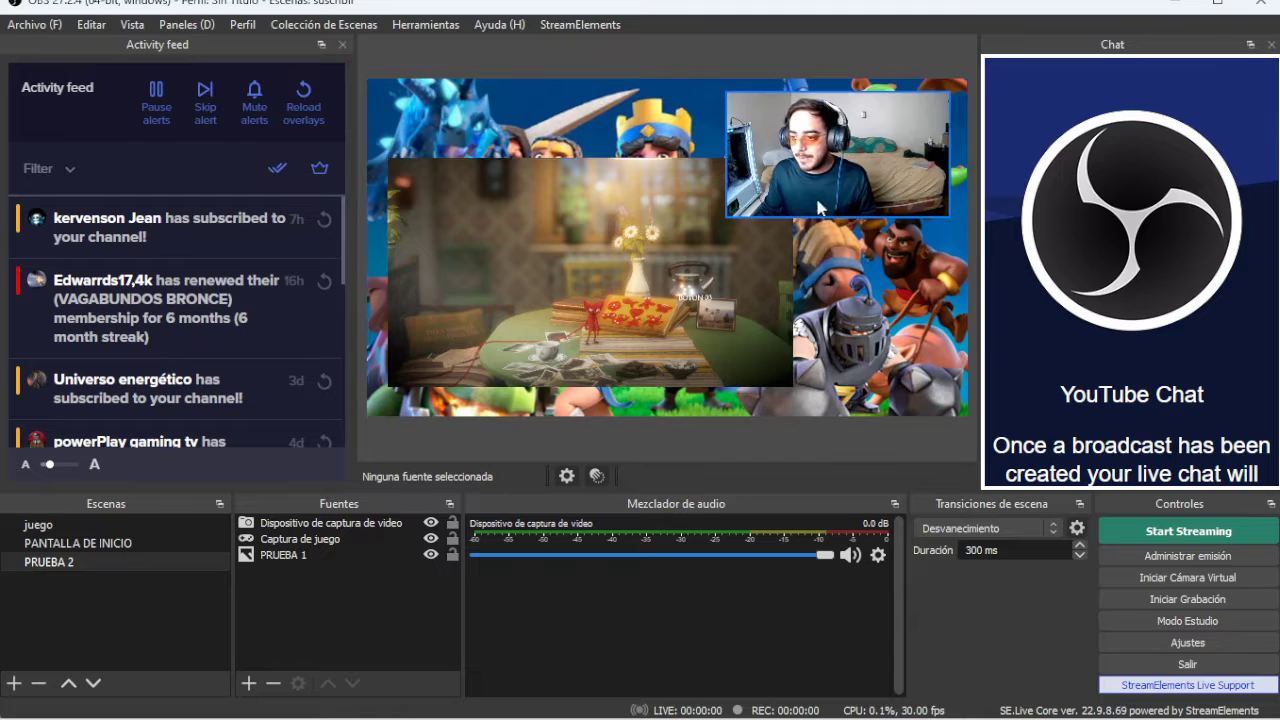
Add a new image source named Imagen2 to the scene
{"action": "left_click", "coordinate": [247, 686]}
{"action": "mouse_move", "coordinate": [248, 686]}
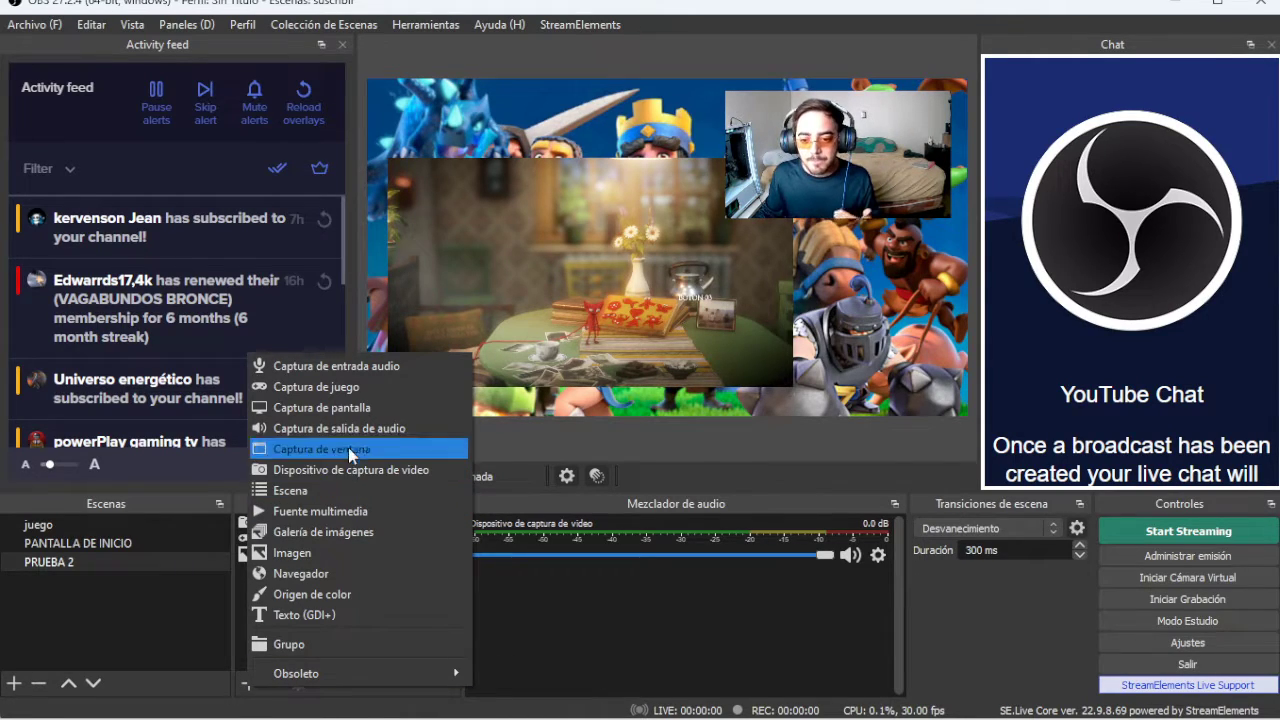
{"action": "left_click", "coordinate": [345, 551]}
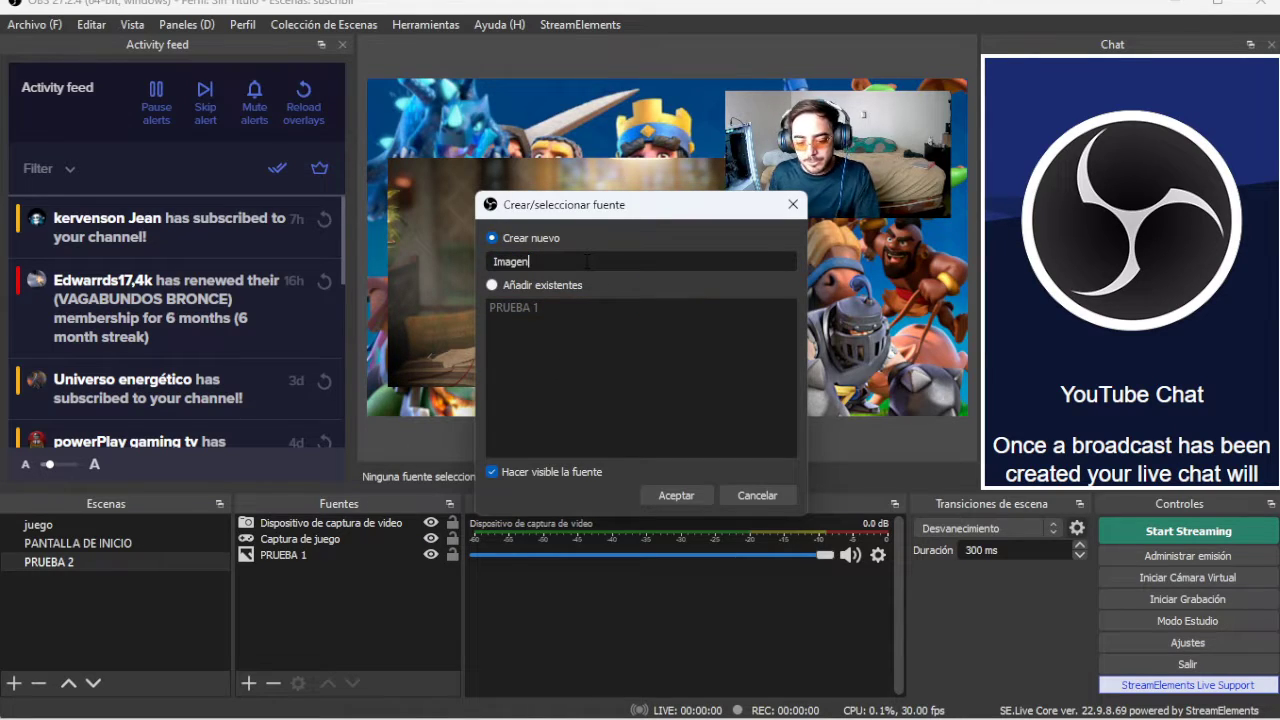
{"action": "left_click", "coordinate": [677, 494]}
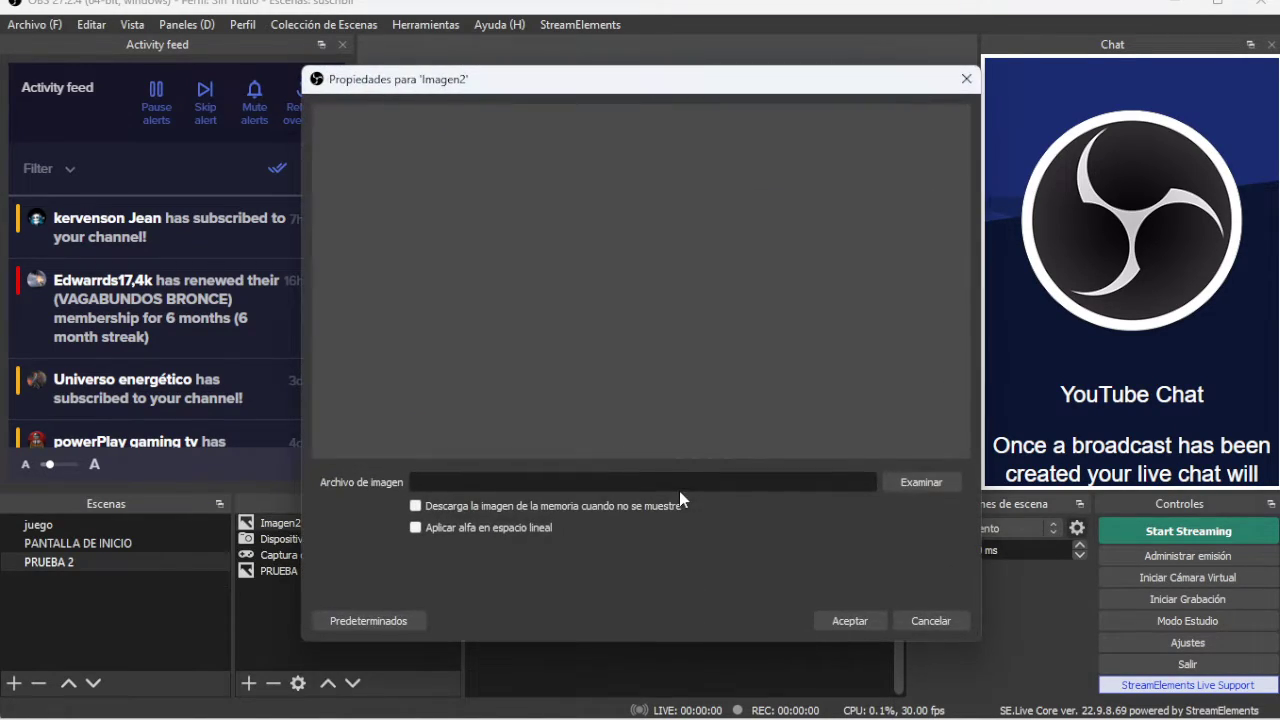
Load WhatsApp Image 2022-10-17 at 2.55.47 PM.jpeg from the BORRAR folder into Imagen2 and accept its properties
{"action": "left_click", "coordinate": [942, 484]}
{"action": "scroll", "coordinate": [747, 387], "scroll_direction": "down", "scroll_amount": 5}
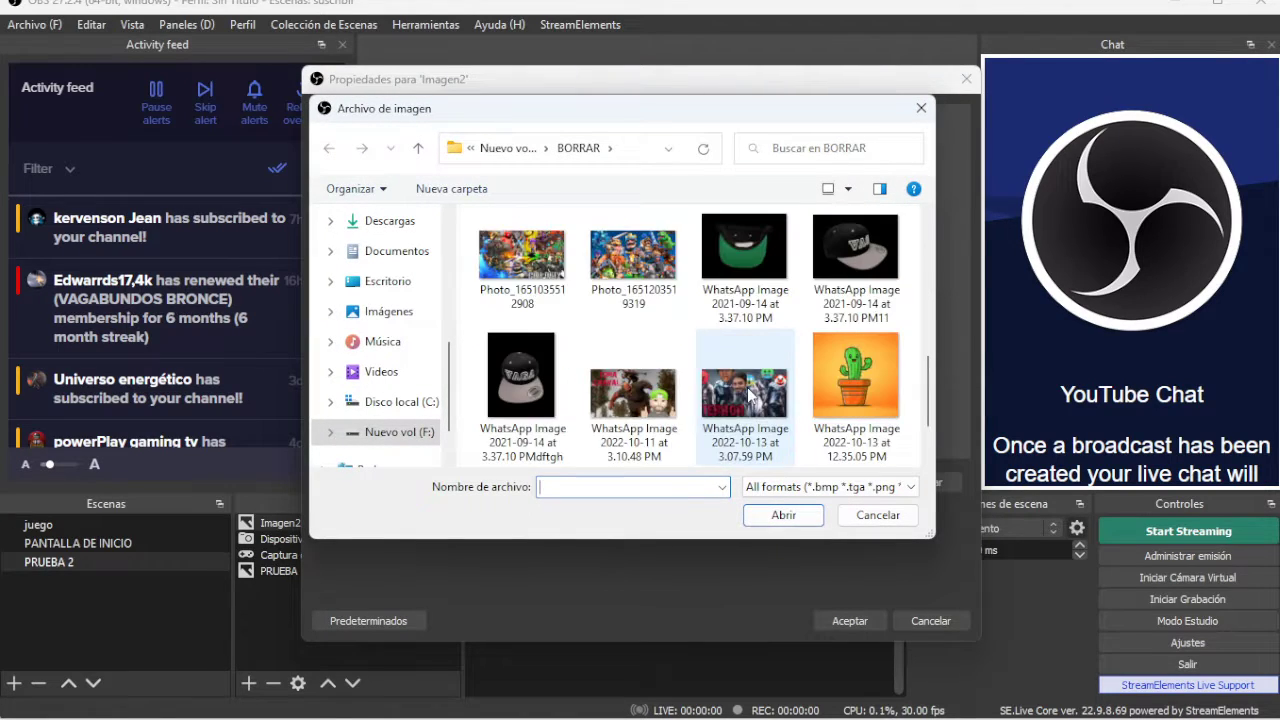
{"action": "scroll", "coordinate": [749, 396], "scroll_direction": "down", "scroll_amount": 1}
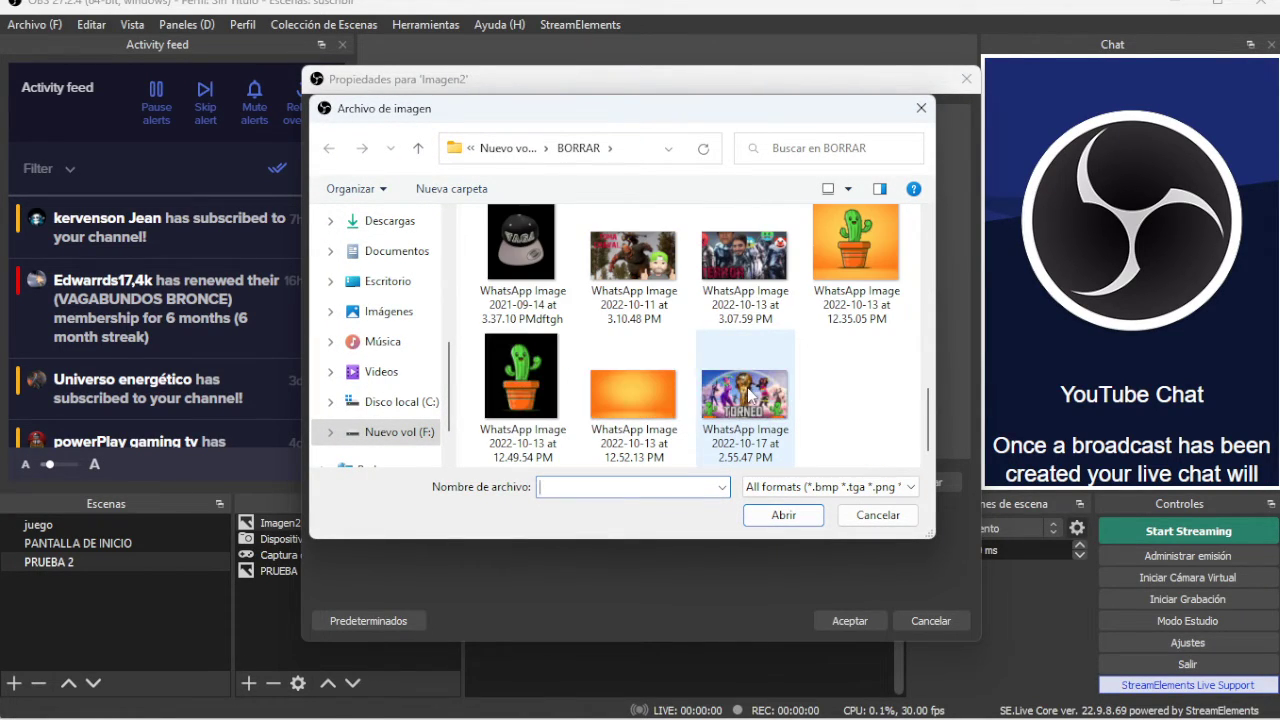
{"action": "double_click", "coordinate": [745, 393]}
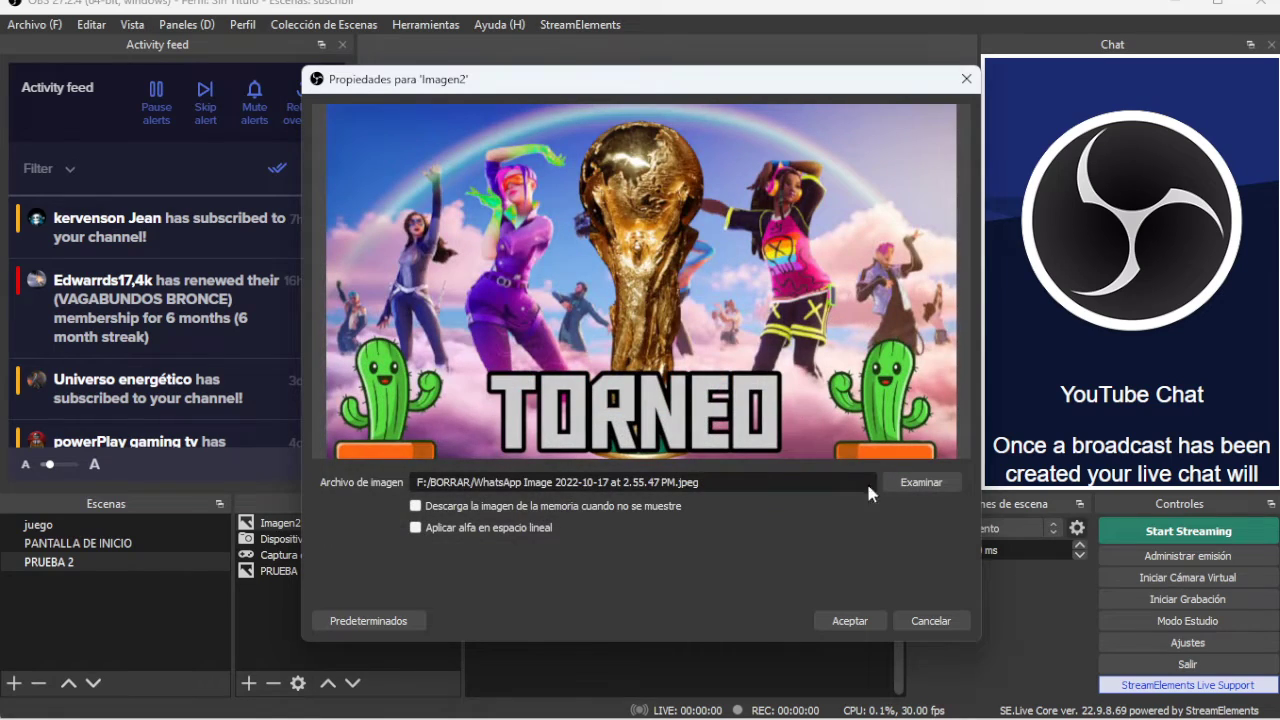
{"action": "left_click", "coordinate": [850, 621]}
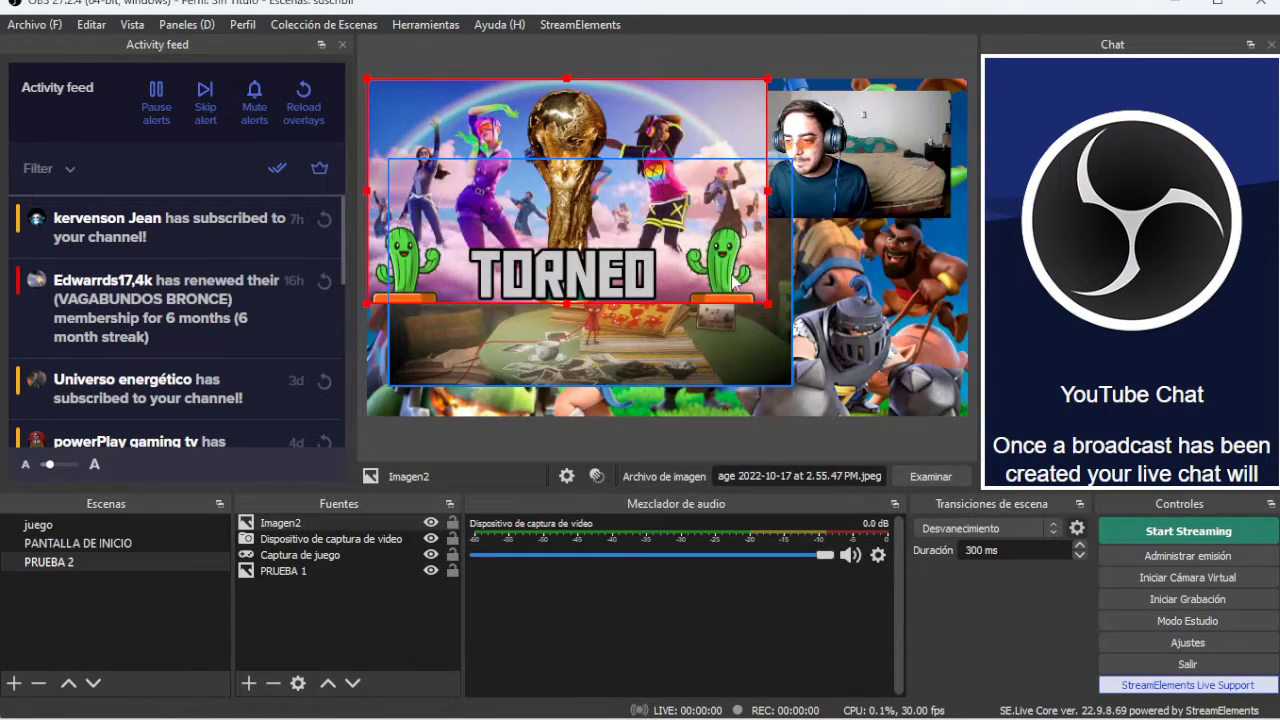
Frame the game capture with Imagen2 at about three quarters of the canvas width, ordered directly below Captura de juego in the sources
{"action": "left_click_drag", "start_coordinate": [703, 259], "coordinate": [703, 328]}
{"action": "left_click_drag", "start_coordinate": [765, 375], "coordinate": [812, 405]}
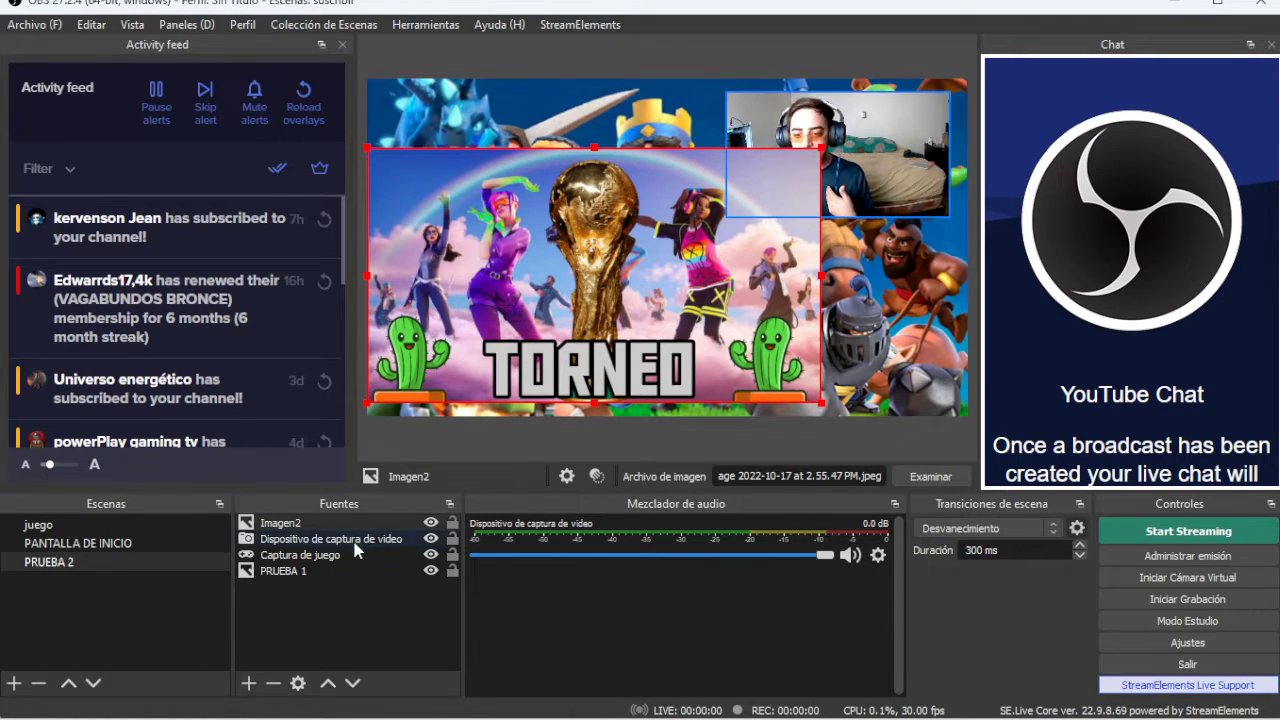
{"action": "left_click_drag", "start_coordinate": [347, 542], "coordinate": [338, 560]}
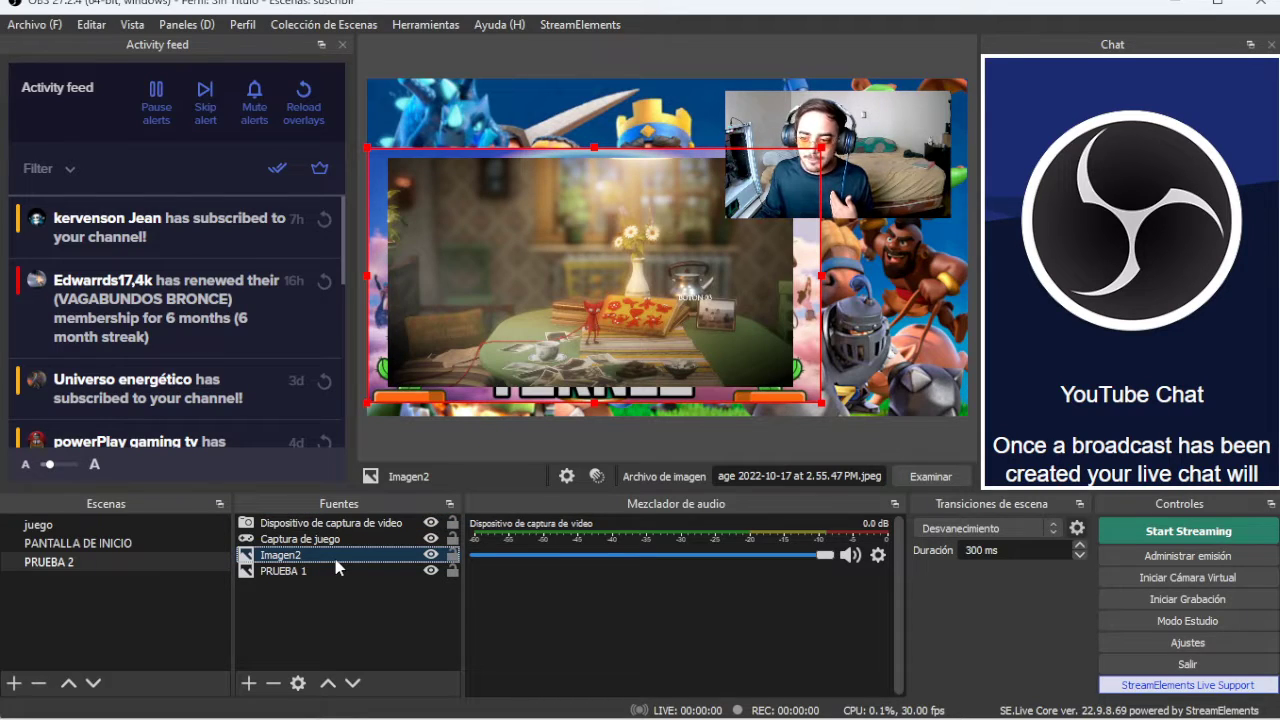
{"action": "left_click", "coordinate": [812, 438]}
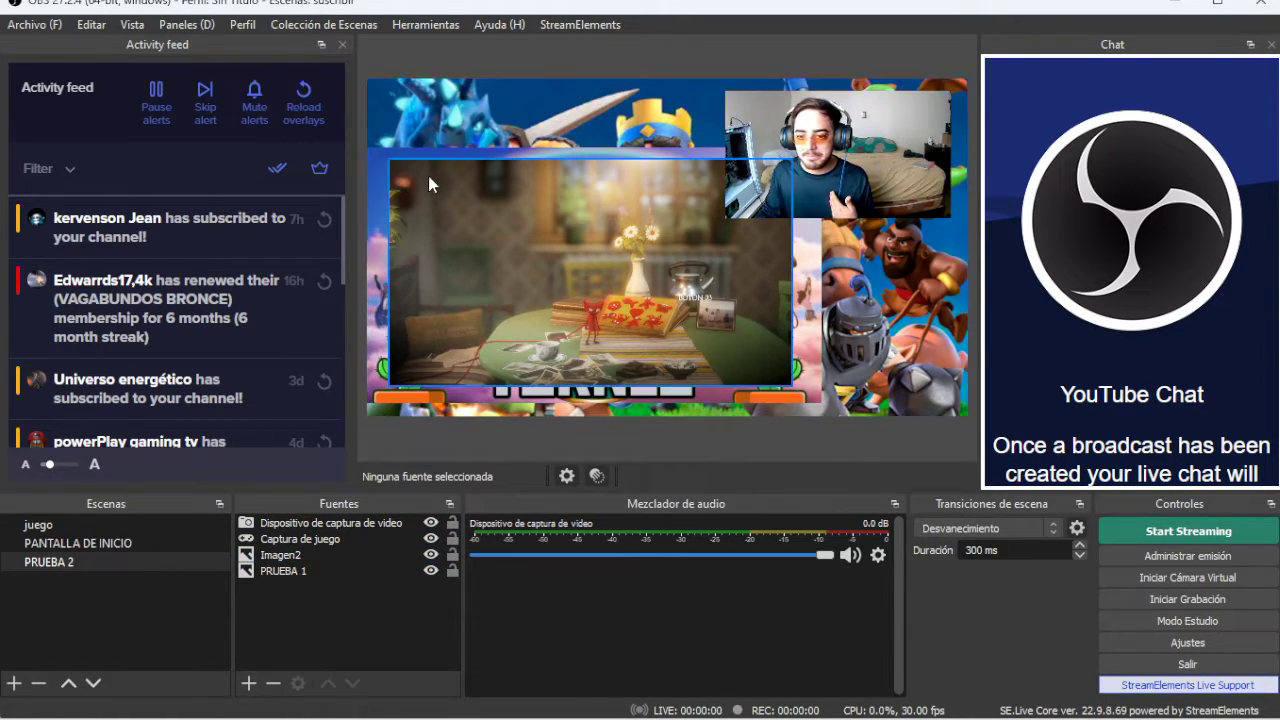